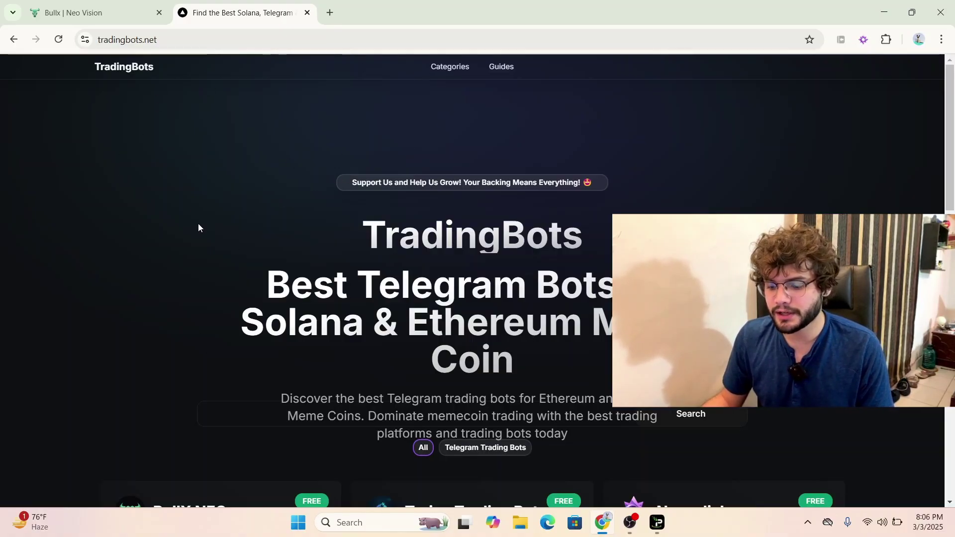
Open the Novaclick listing on tradingbots.net, follow its join link and switch to the Nova bot in Telegram
{"action": "scroll", "coordinate": [198, 226], "scroll_direction": "down", "scroll_amount": 6}
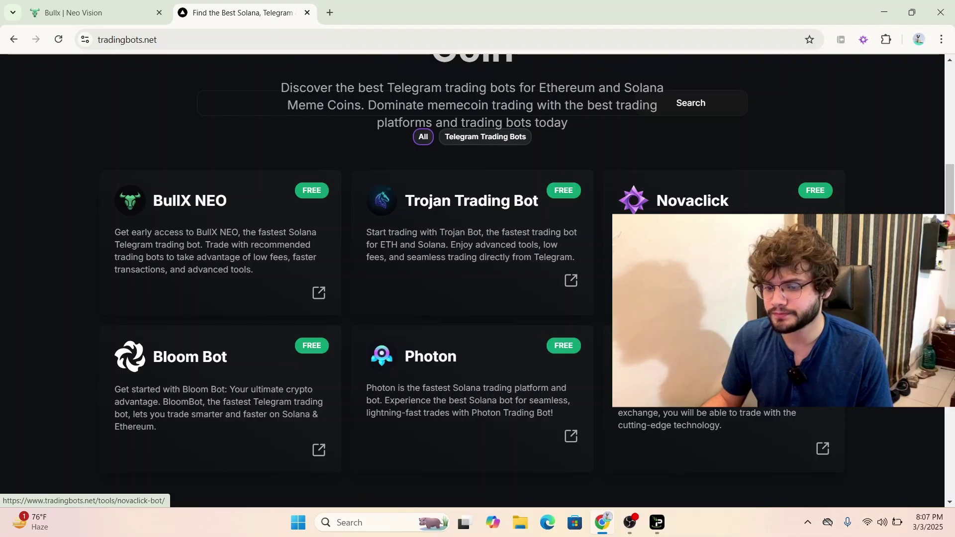
{"action": "left_click", "coordinate": [617, 281]}
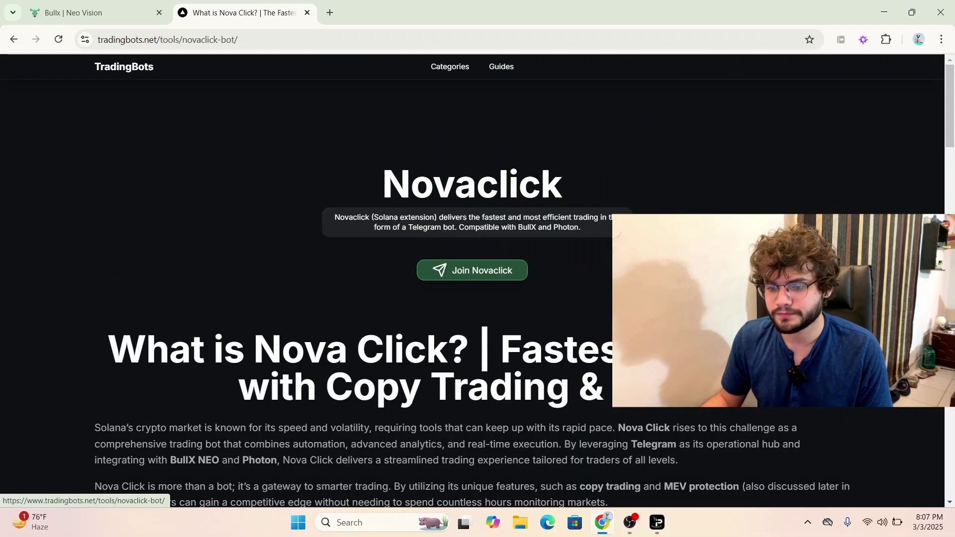
{"action": "left_click", "coordinate": [490, 271]}
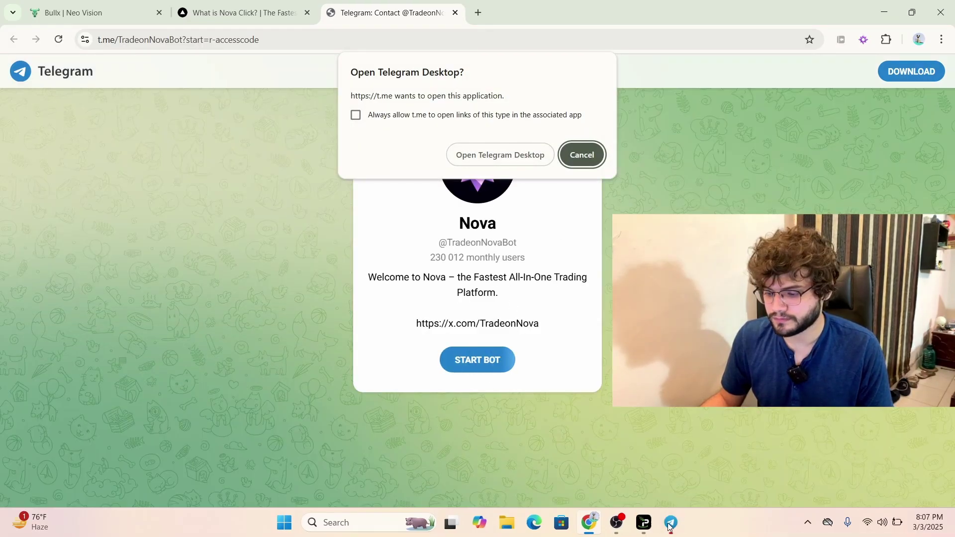
{"action": "left_click", "coordinate": [669, 527]}
{"action": "left_click", "coordinate": [648, 492]}
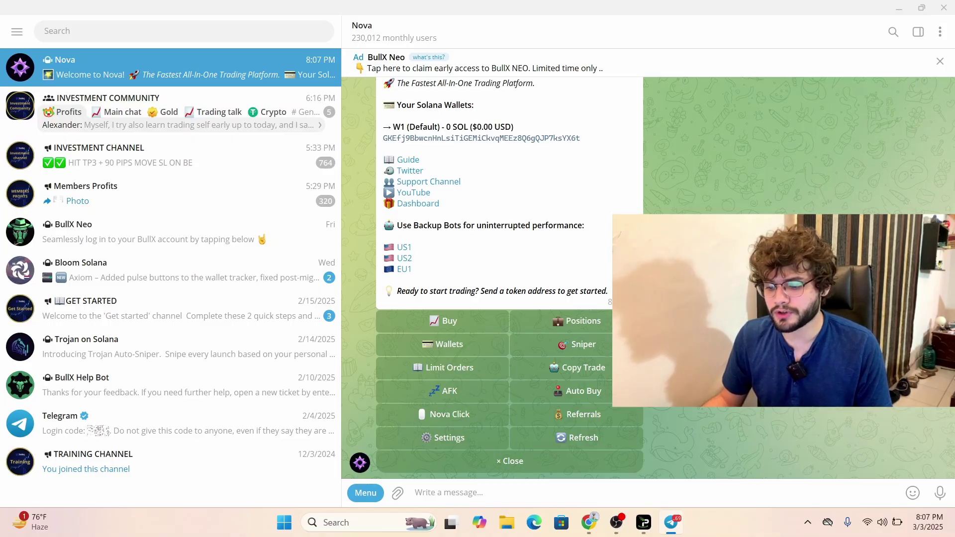
Show the Nova Click information in the Nova bot chat and open its setup Guide link in the browser
{"action": "left_click", "coordinate": [444, 419]}
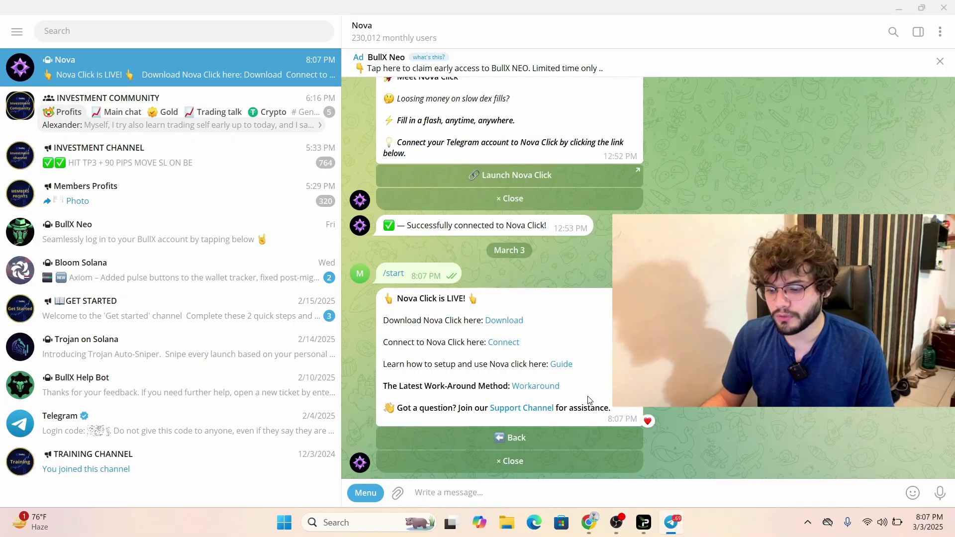
{"action": "left_click", "coordinate": [560, 365]}
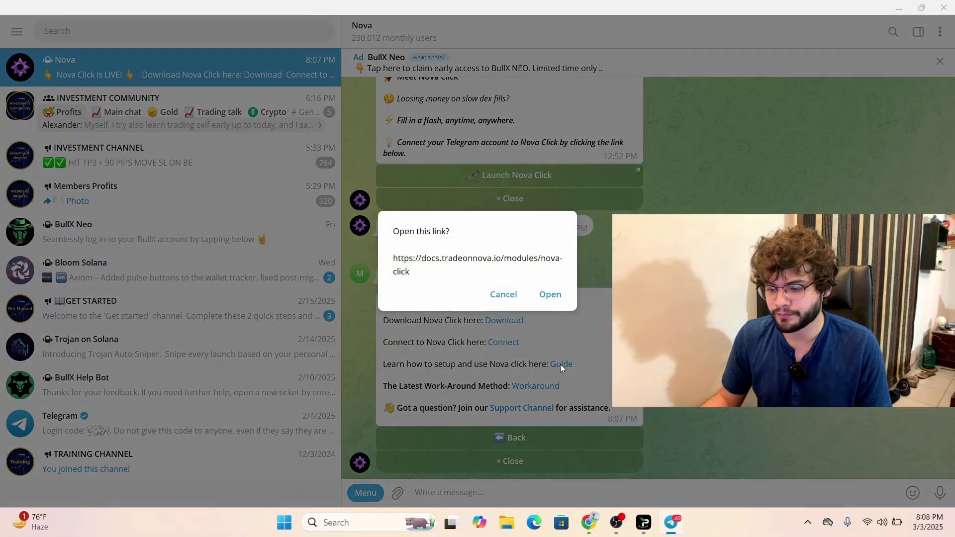
{"action": "left_click", "coordinate": [548, 295]}
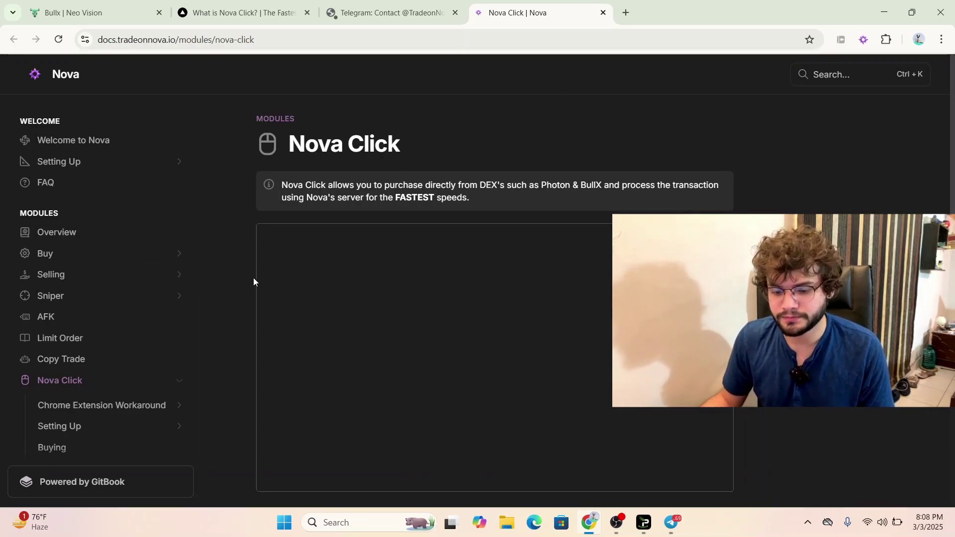
Open the Chrome Extension Workaround page of the Nova Click docs and download the extension from its link
{"action": "scroll", "coordinate": [132, 355], "scroll_direction": "down", "scroll_amount": 3}
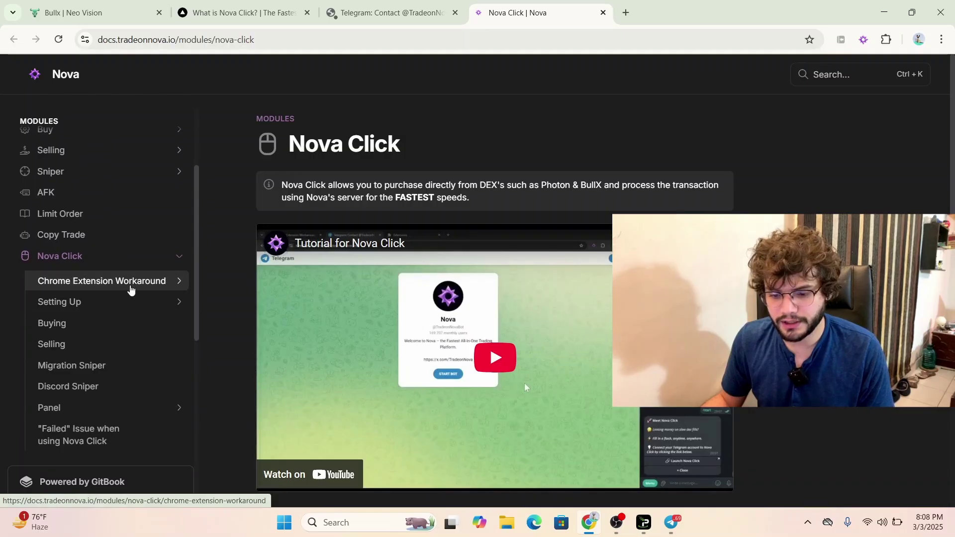
{"action": "left_click", "coordinate": [133, 285]}
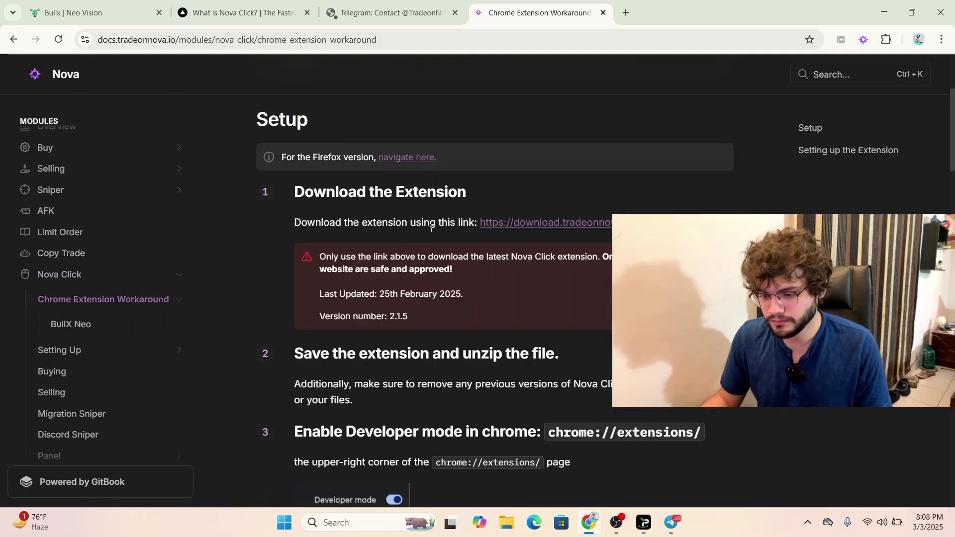
{"action": "left_click", "coordinate": [540, 227]}
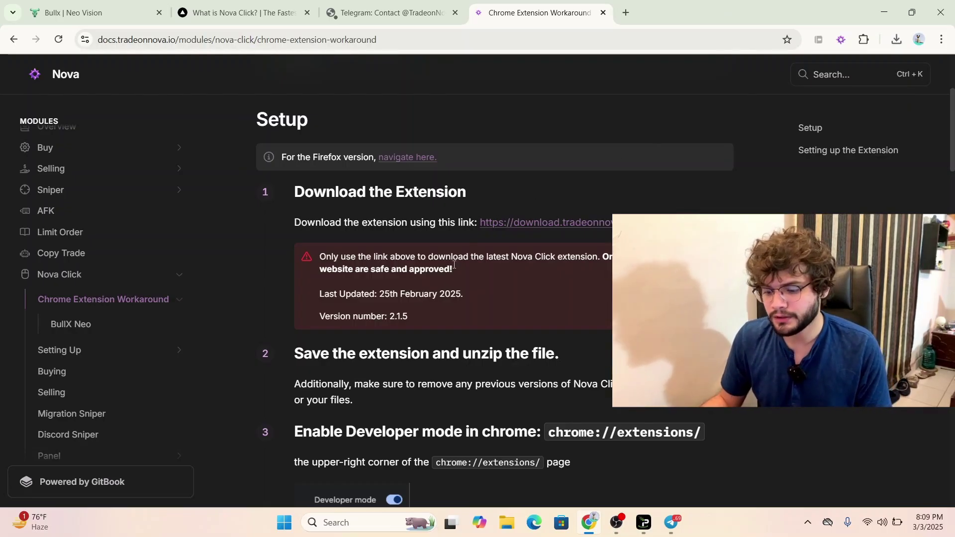
Review the extension setup instructions and open Chrome's extension management page
{"action": "scroll", "coordinate": [453, 381], "scroll_direction": "down", "scroll_amount": 5}
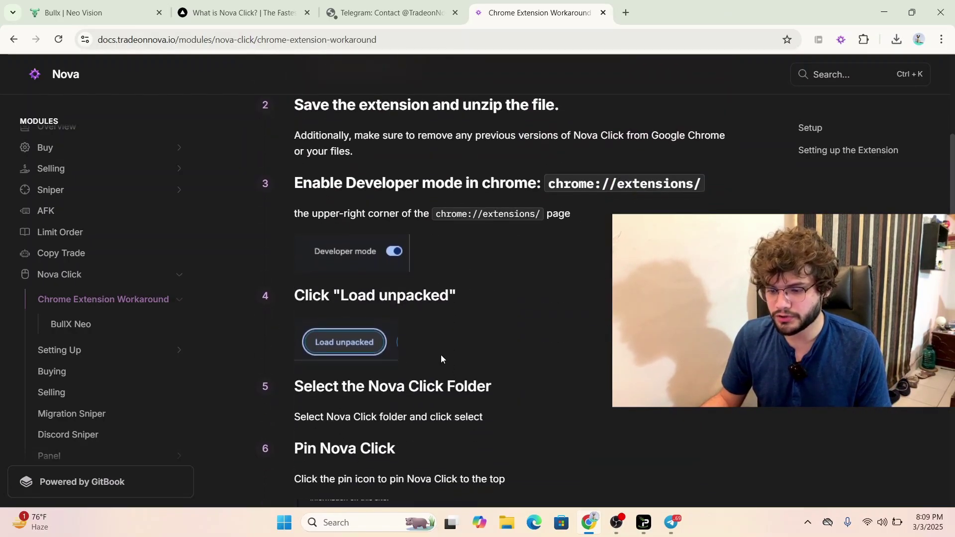
{"action": "scroll", "coordinate": [440, 357], "scroll_direction": "up", "scroll_amount": 1}
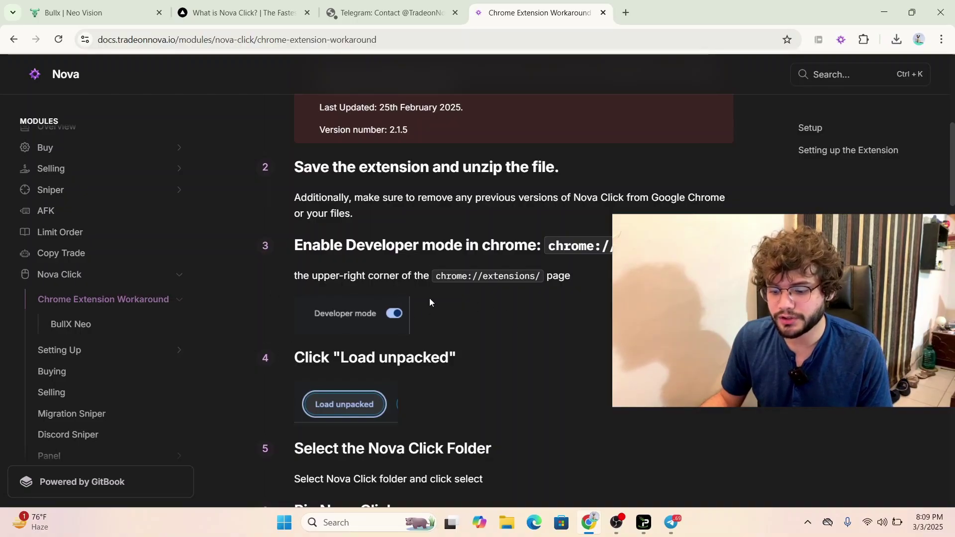
{"action": "left_click", "coordinate": [863, 40]}
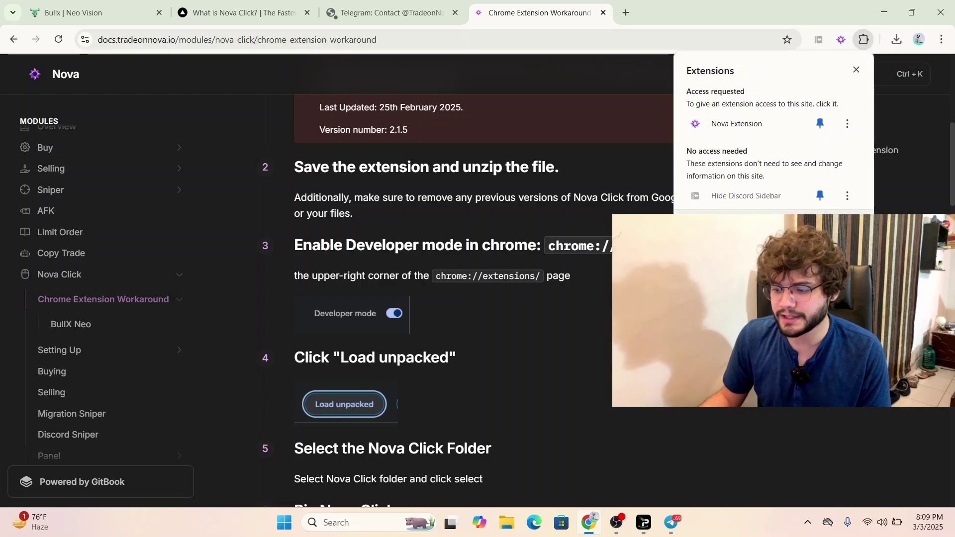
{"action": "left_click", "coordinate": [736, 228]}
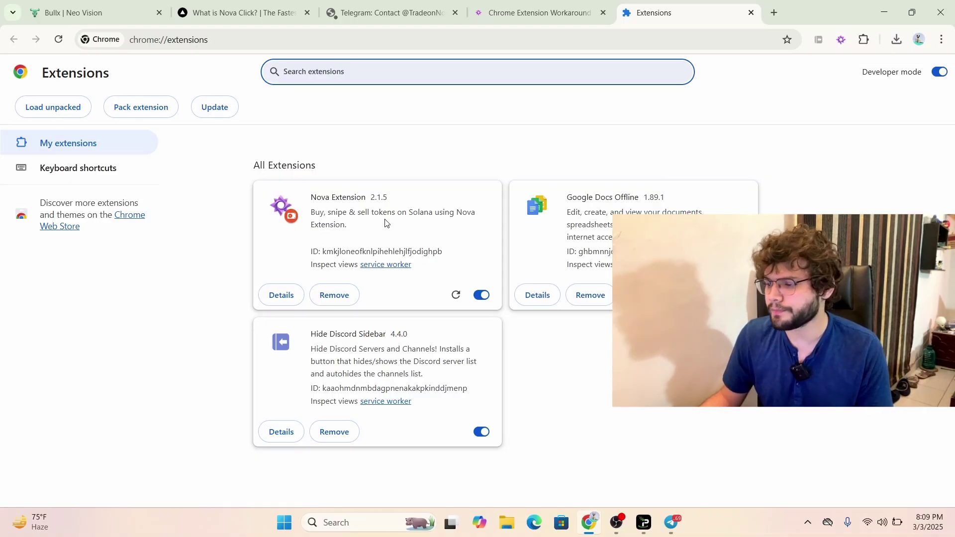
Load the inner NovaClick folder from Downloads > NovaClick as an unpacked Chrome extension
{"action": "key", "text": "ctrl+shift+Tab"}
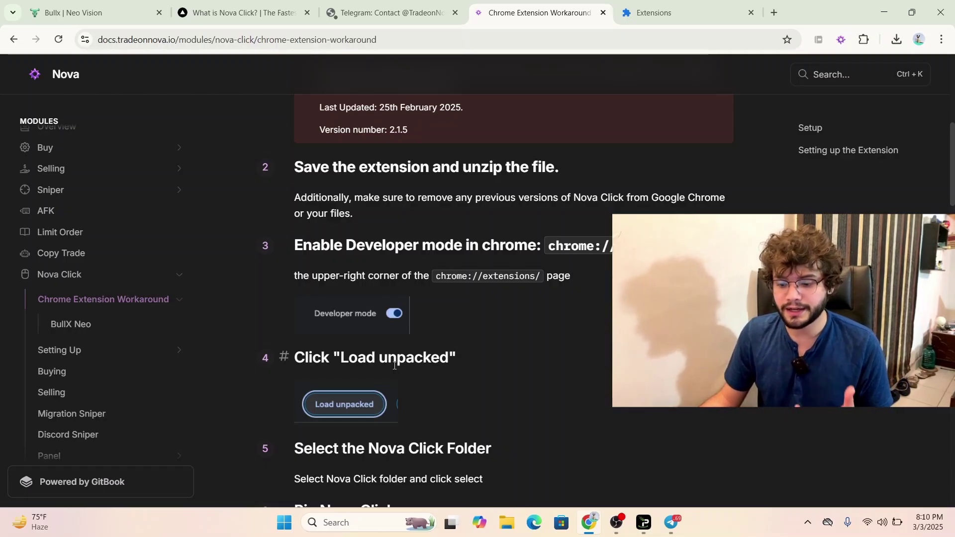
{"action": "scroll", "coordinate": [395, 366], "scroll_direction": "down", "scroll_amount": 2}
{"action": "left_click", "coordinate": [676, 5]}
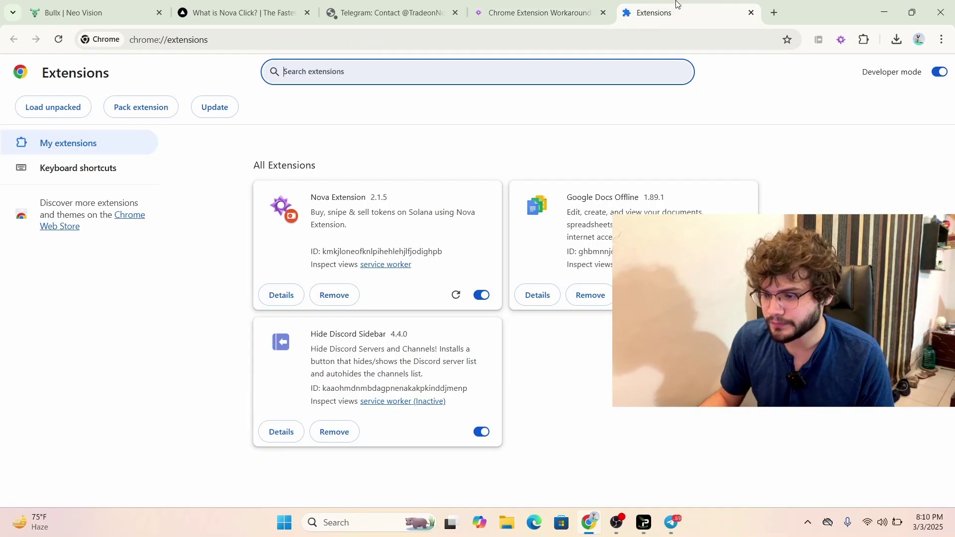
{"action": "left_click", "coordinate": [58, 109]}
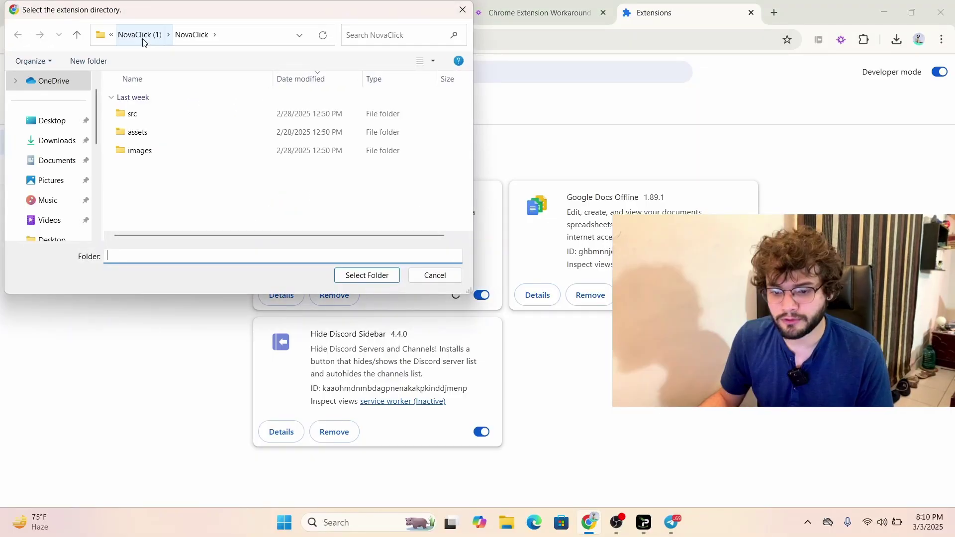
{"action": "left_click", "coordinate": [142, 35]}
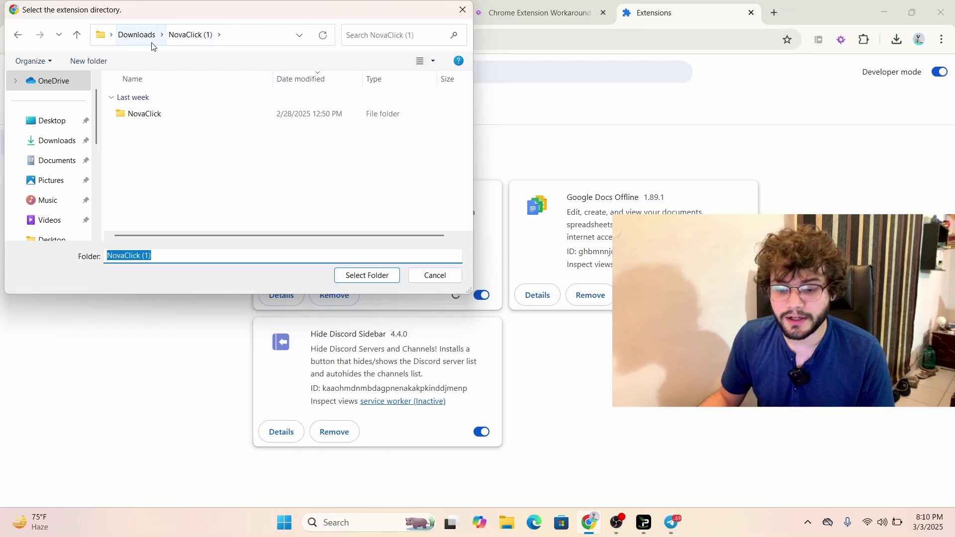
{"action": "double_click", "coordinate": [186, 116]}
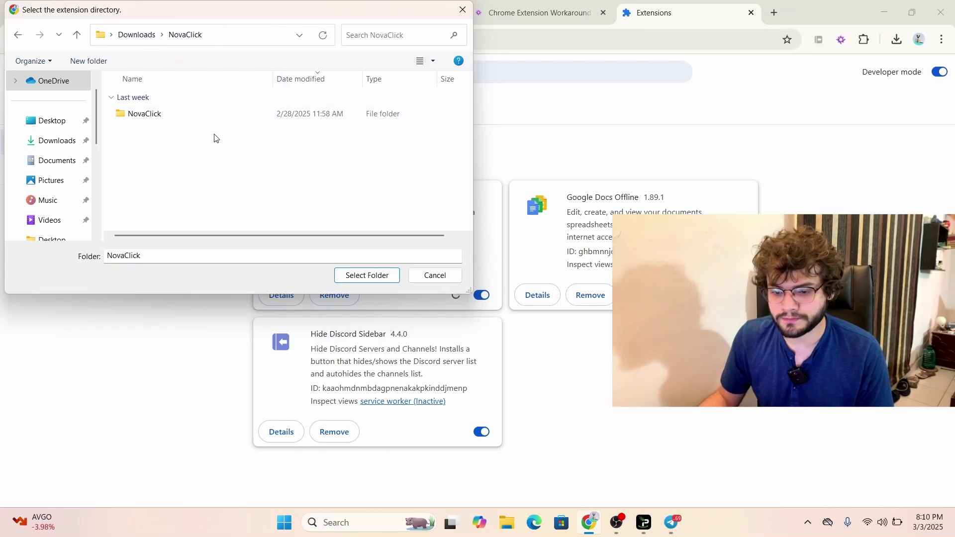
{"action": "left_click", "coordinate": [155, 116]}
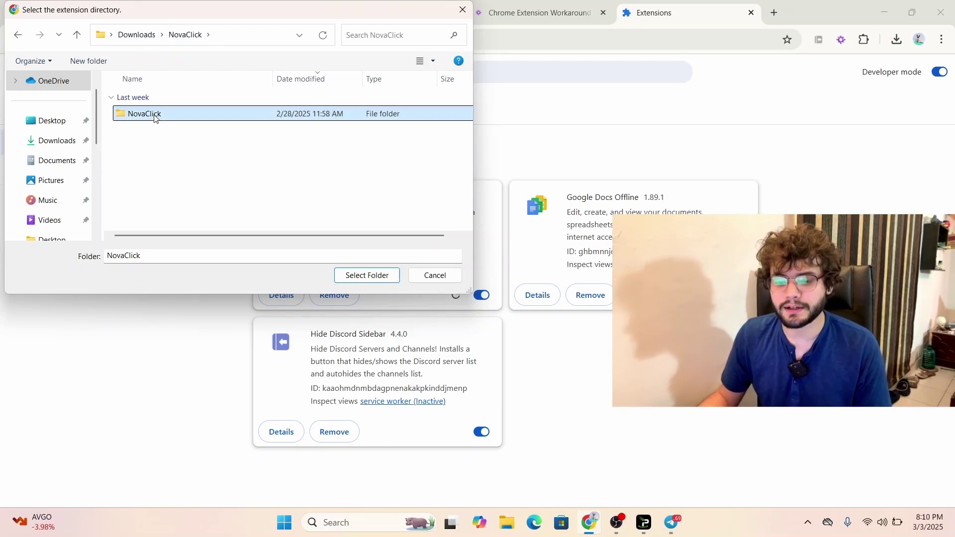
{"action": "left_click", "coordinate": [367, 276]}
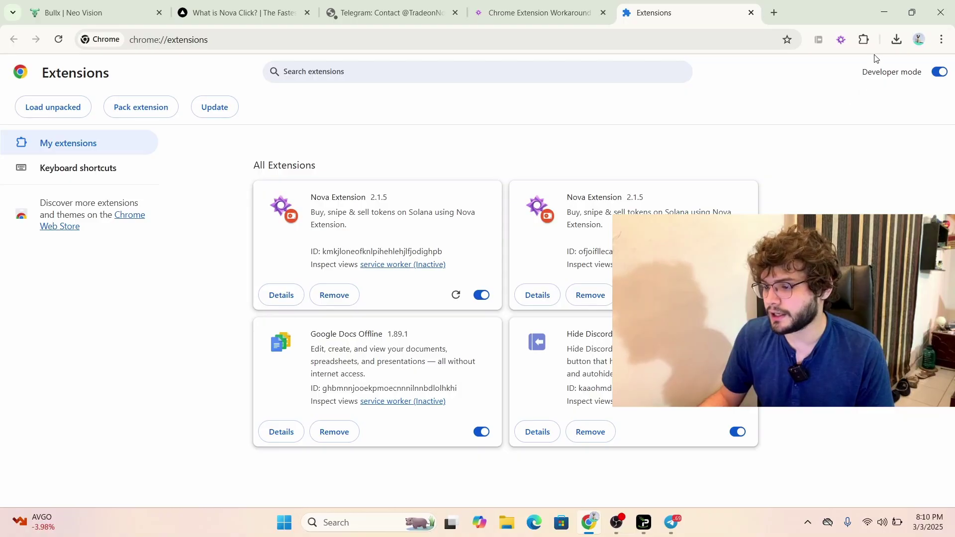
Pin the newly loaded Nova Extension and remove that duplicate copy from the installed extensions
{"action": "left_click", "coordinate": [863, 41]}
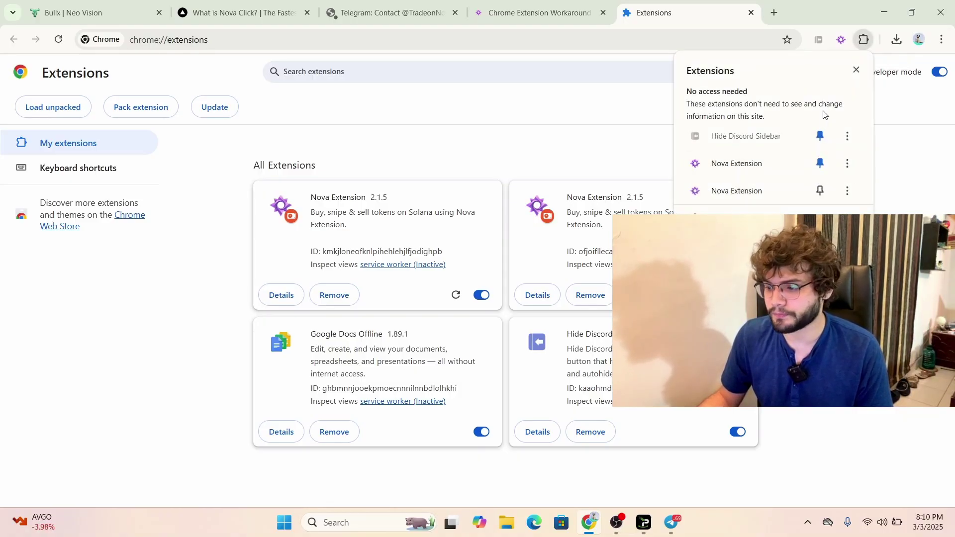
{"action": "left_click", "coordinate": [862, 42]}
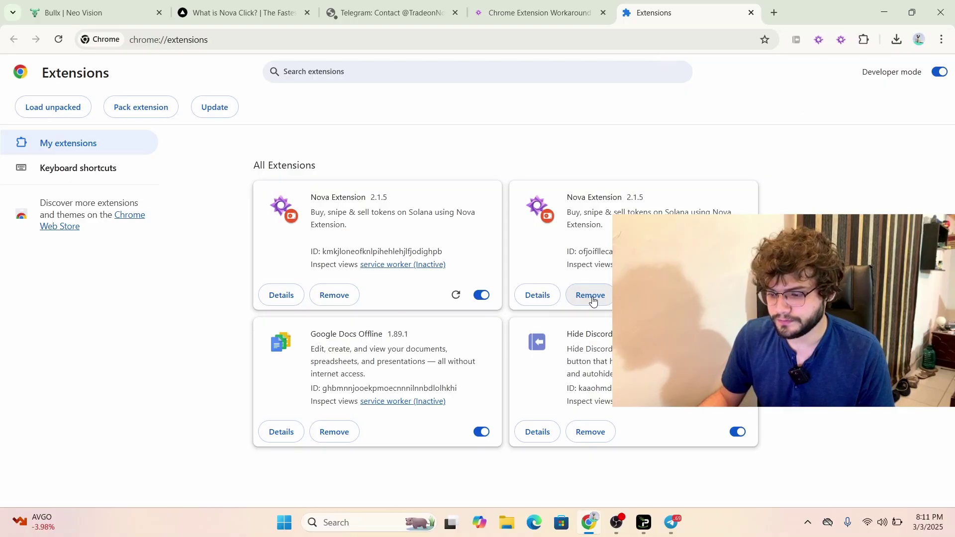
{"action": "left_click", "coordinate": [594, 301]}
{"action": "left_click", "coordinate": [767, 111]}
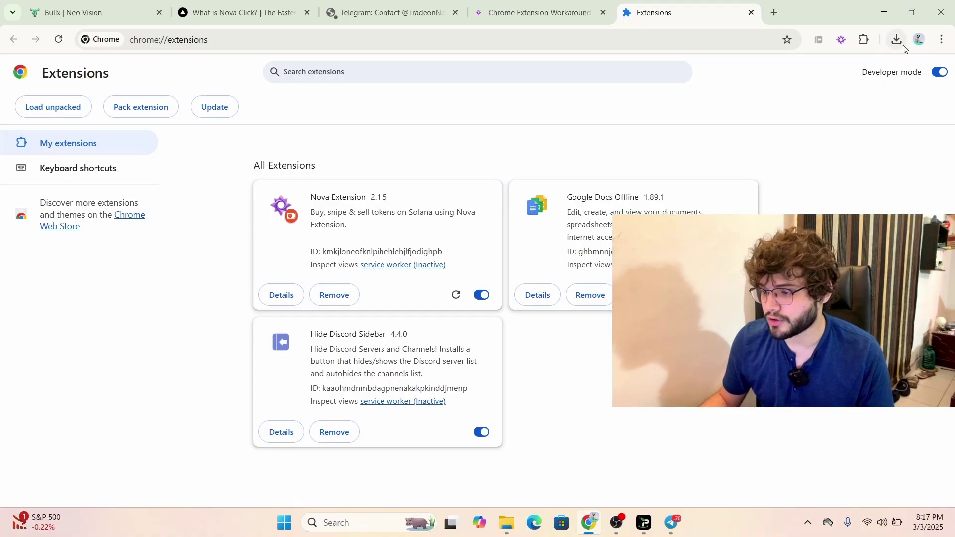
{"action": "left_click", "coordinate": [903, 46]}
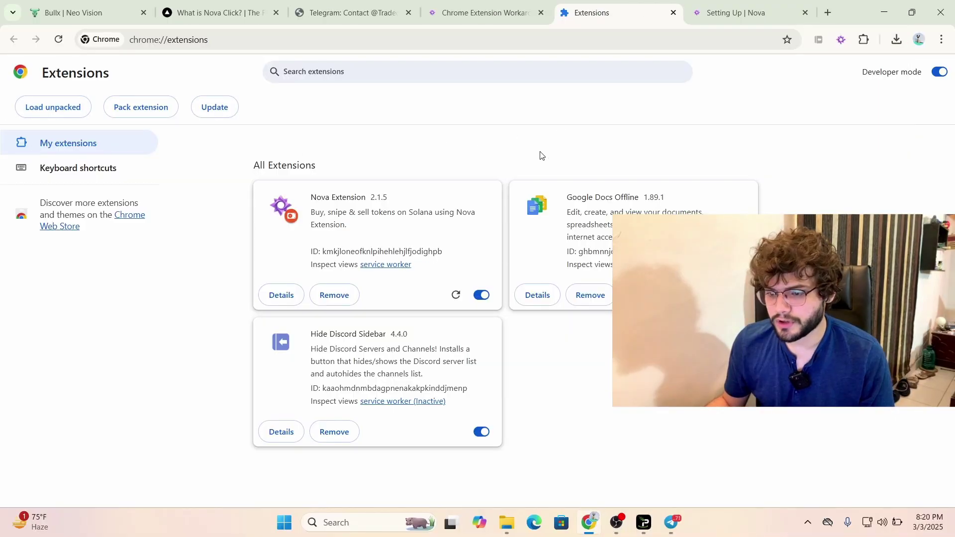
Open the Setting Up page of the Nova Click docs and follow its click.tradeonnova.io link
{"action": "left_click", "coordinate": [485, 12]}
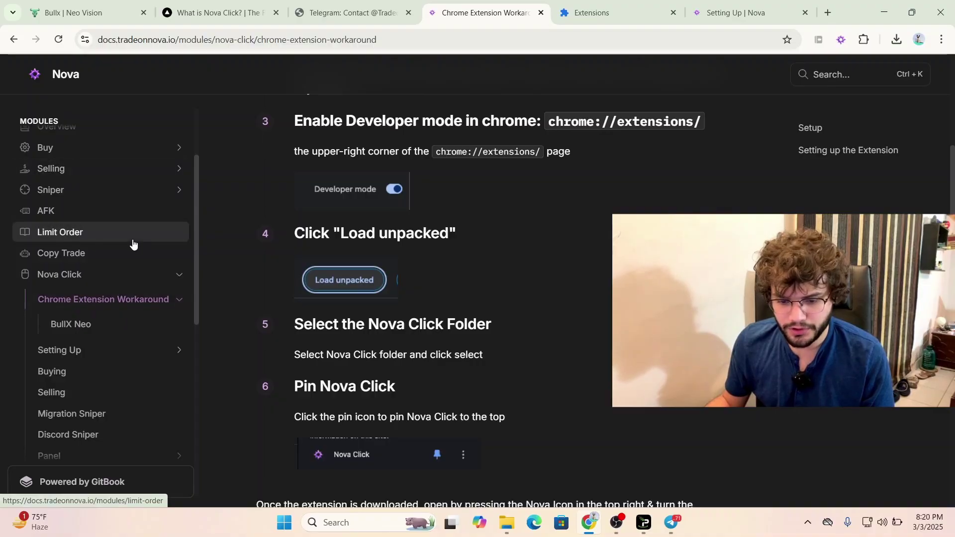
{"action": "scroll", "coordinate": [132, 268], "scroll_direction": "down", "scroll_amount": 1}
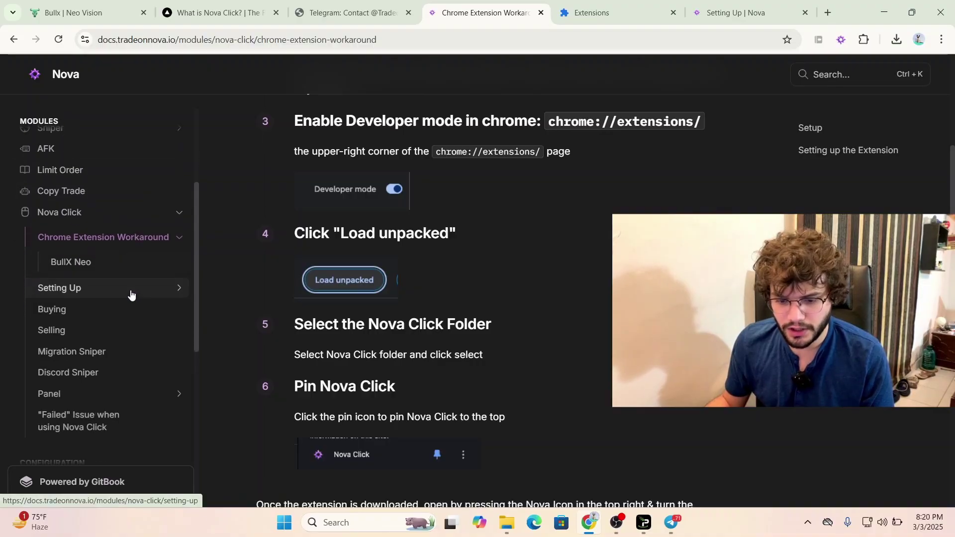
{"action": "left_click", "coordinate": [77, 289]}
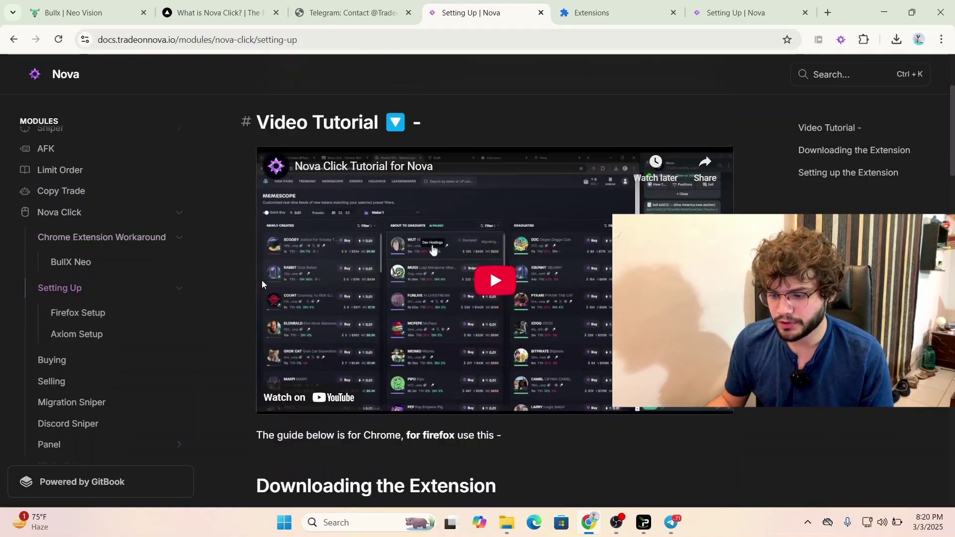
{"action": "scroll", "coordinate": [262, 283], "scroll_direction": "down", "scroll_amount": 5}
{"action": "scroll", "coordinate": [252, 282], "scroll_direction": "down", "scroll_amount": 2}
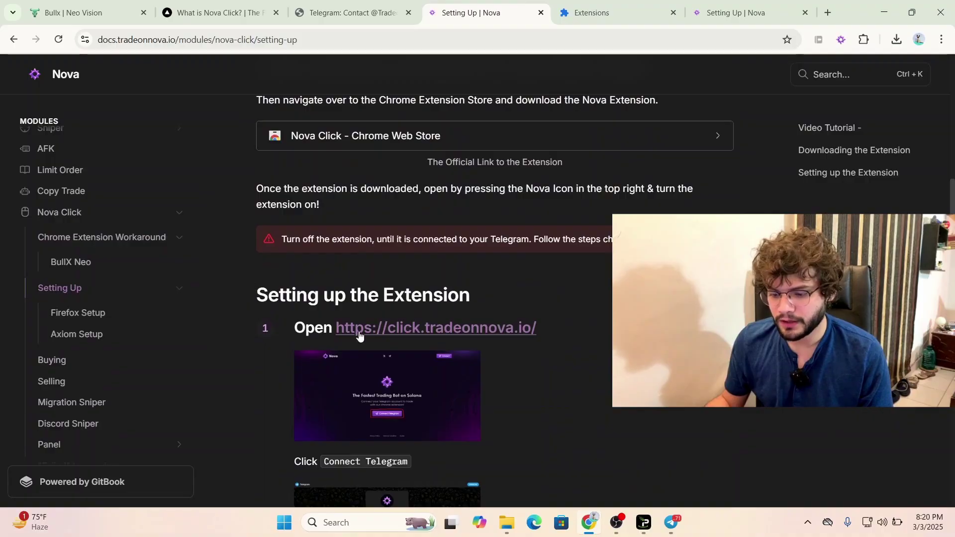
{"action": "left_click", "coordinate": [479, 332]}
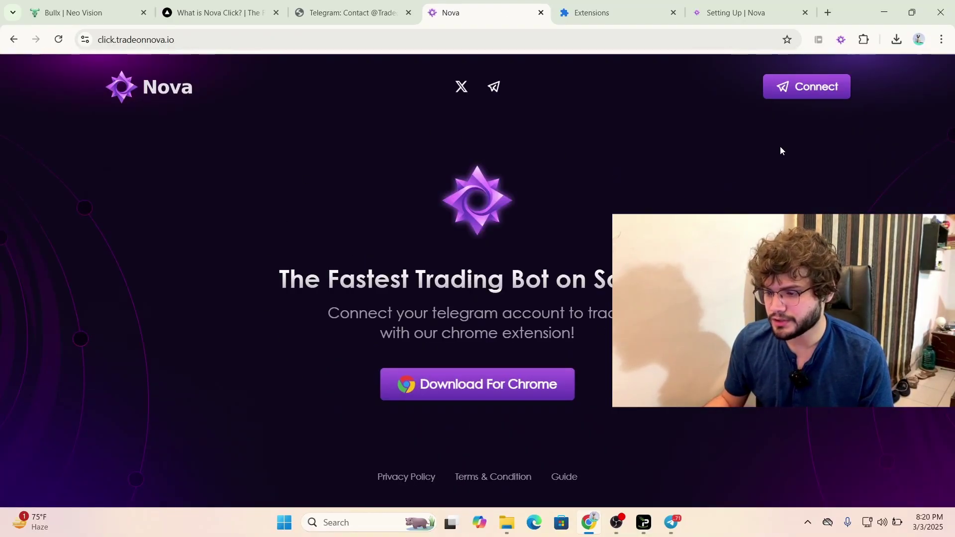
Connect the Telegram account to Nova Click by launching it from the Nova bot chat, and dismiss the confirmation
{"action": "left_click", "coordinate": [806, 92]}
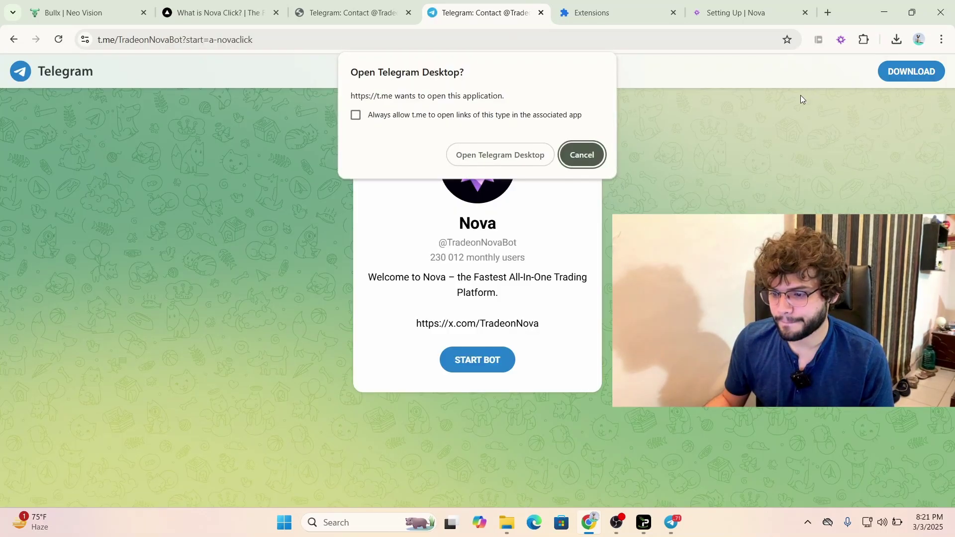
{"action": "left_click", "coordinate": [502, 154]}
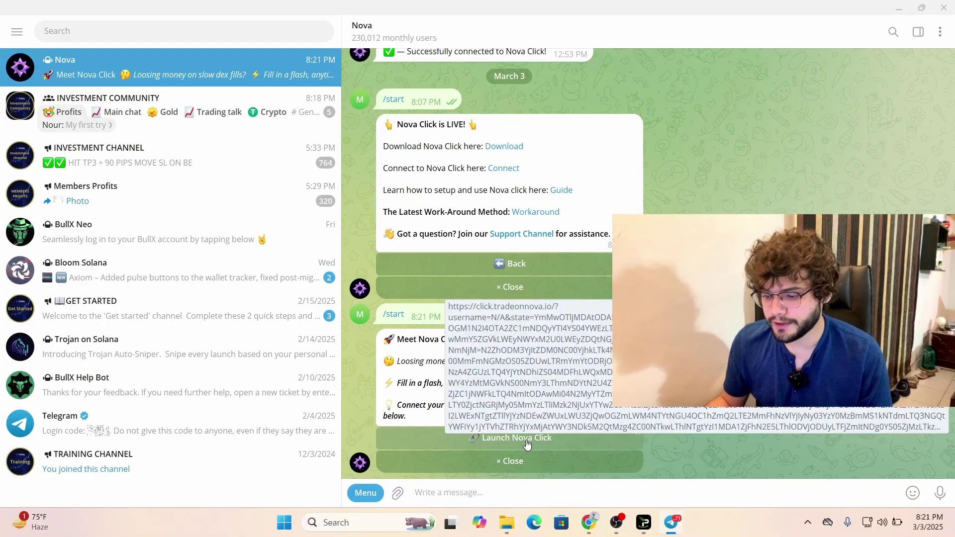
{"action": "left_click", "coordinate": [526, 442]}
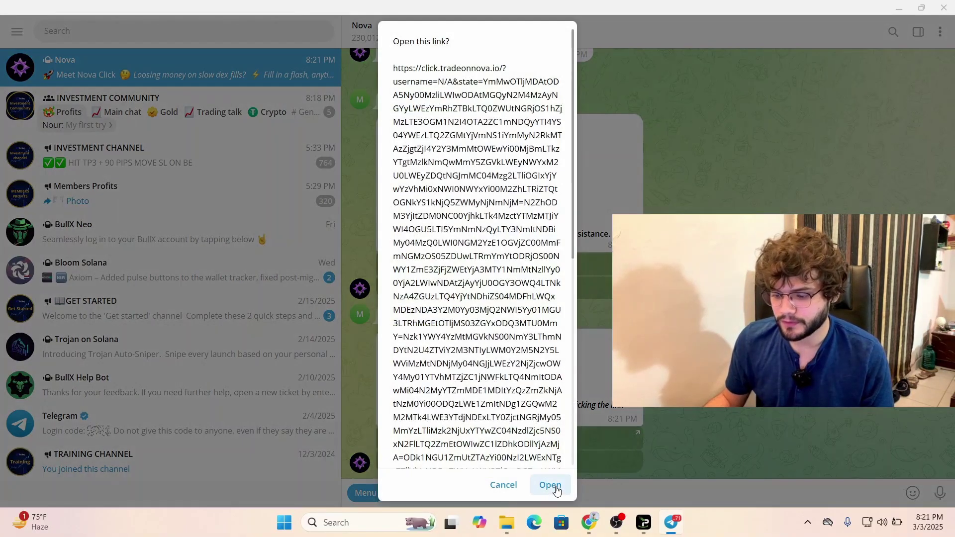
{"action": "left_click", "coordinate": [556, 488]}
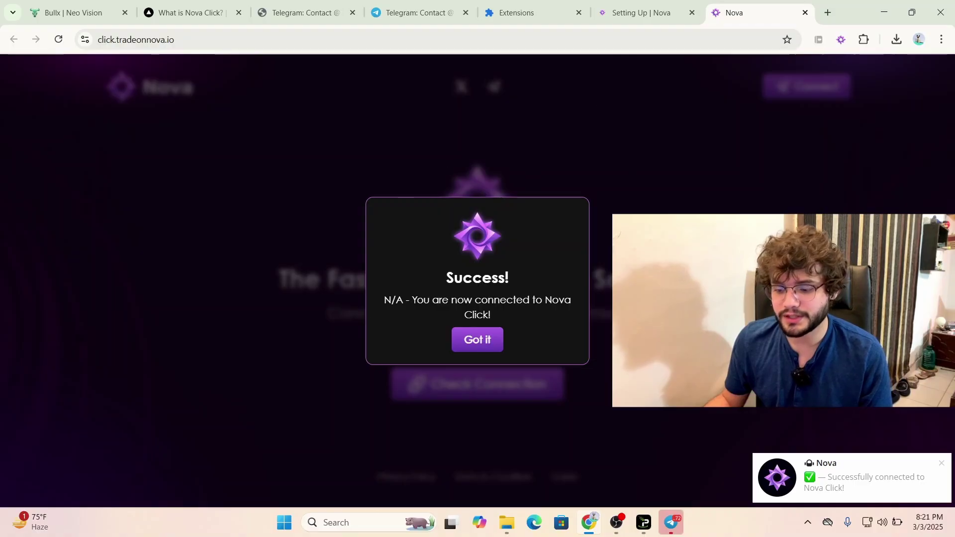
{"action": "left_click", "coordinate": [475, 343]}
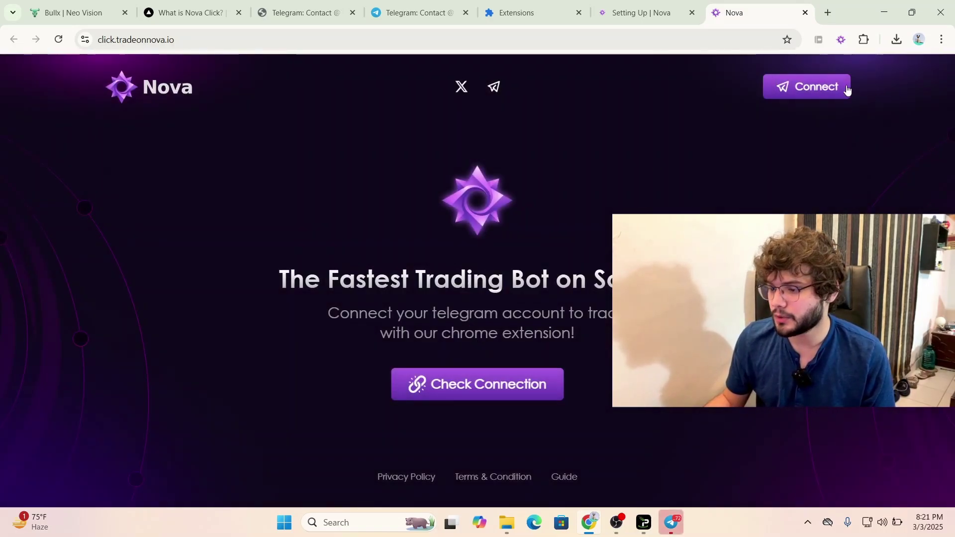
Check the Nova extension popup, and open the Nova side panel on the BullX Neo Vision page
{"action": "left_click", "coordinate": [843, 41]}
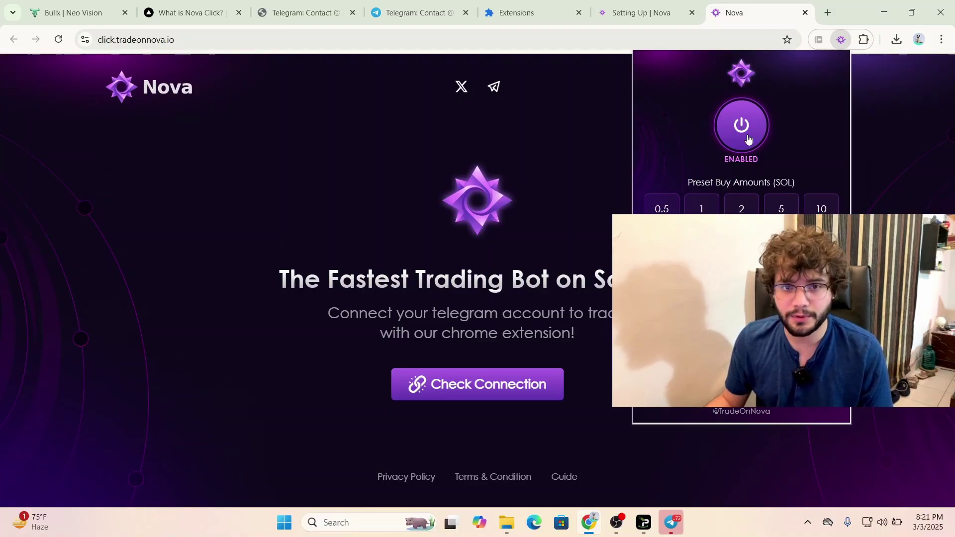
{"action": "left_click", "coordinate": [844, 40]}
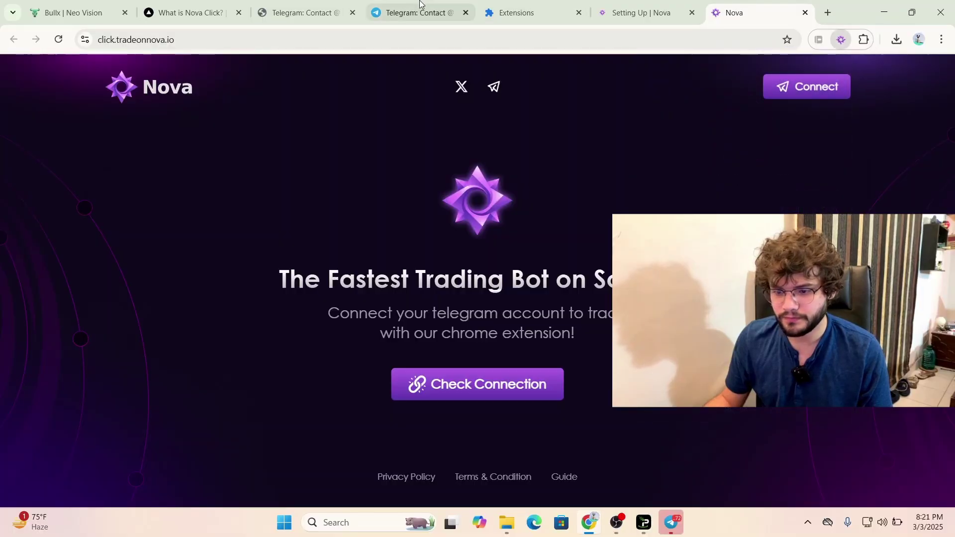
{"action": "left_click", "coordinate": [75, 5]}
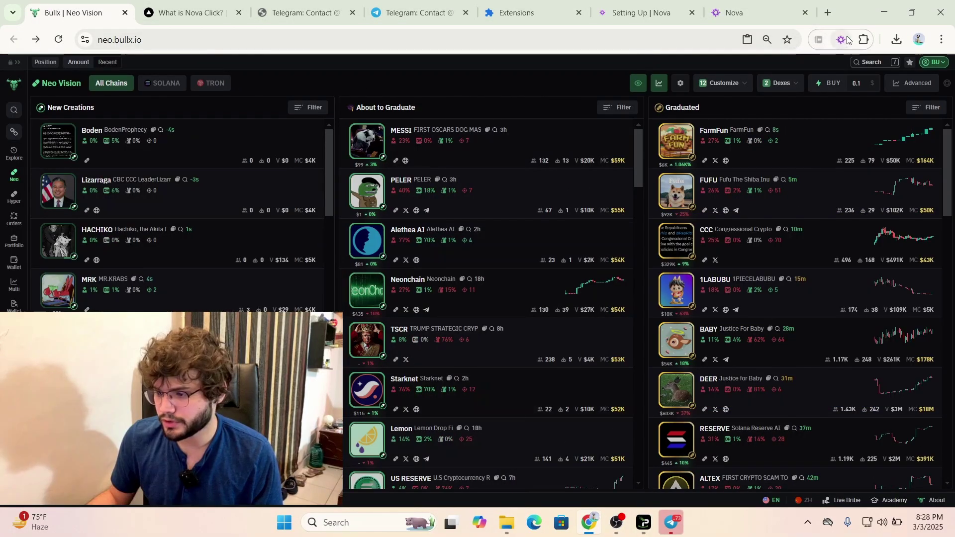
{"action": "left_click", "coordinate": [841, 40]}
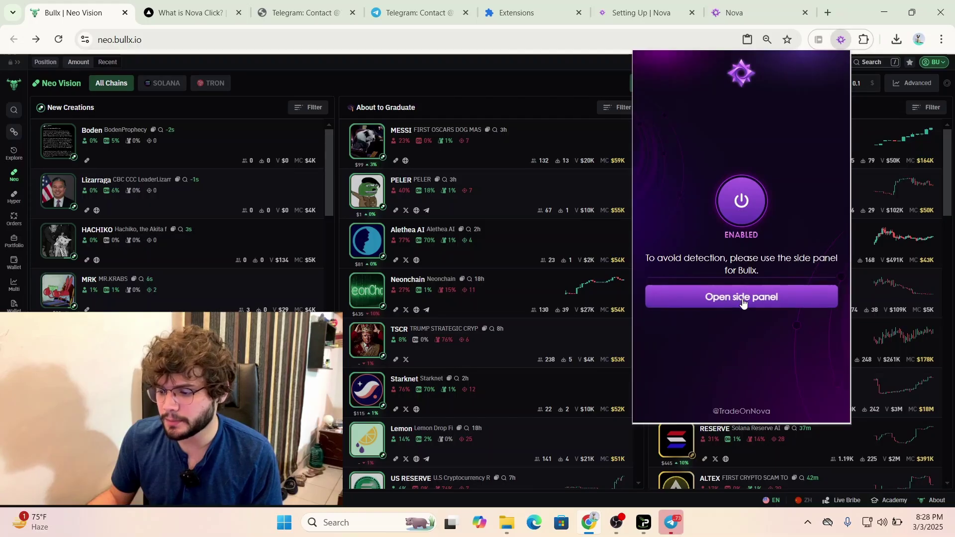
{"action": "left_click", "coordinate": [742, 299]}
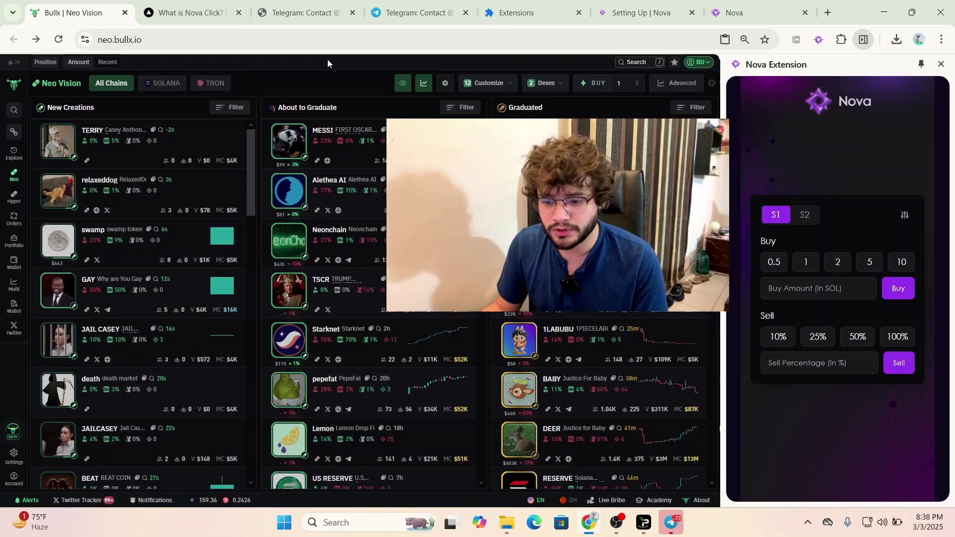
{"action": "mouse_move", "coordinate": [222, 140]}
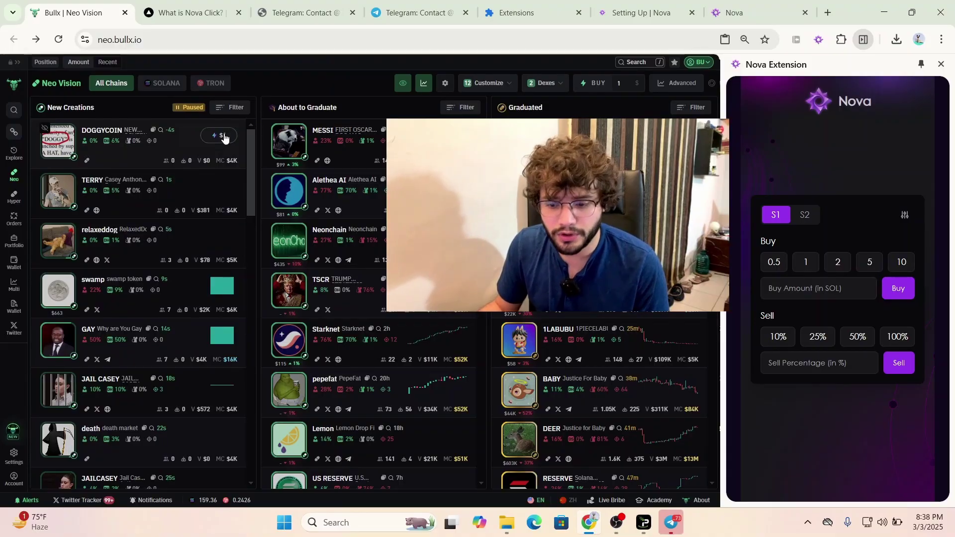
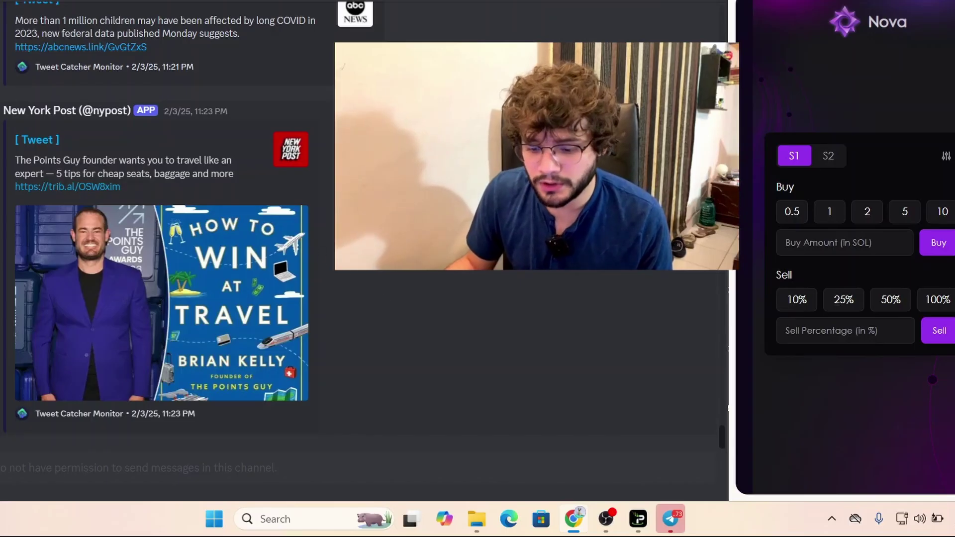
Look through the Tweet Catcher Monitor posts in the Discord channel, then return to the newest post
{"action": "scroll", "coordinate": [324, 320], "scroll_direction": "up", "scroll_amount": 10}
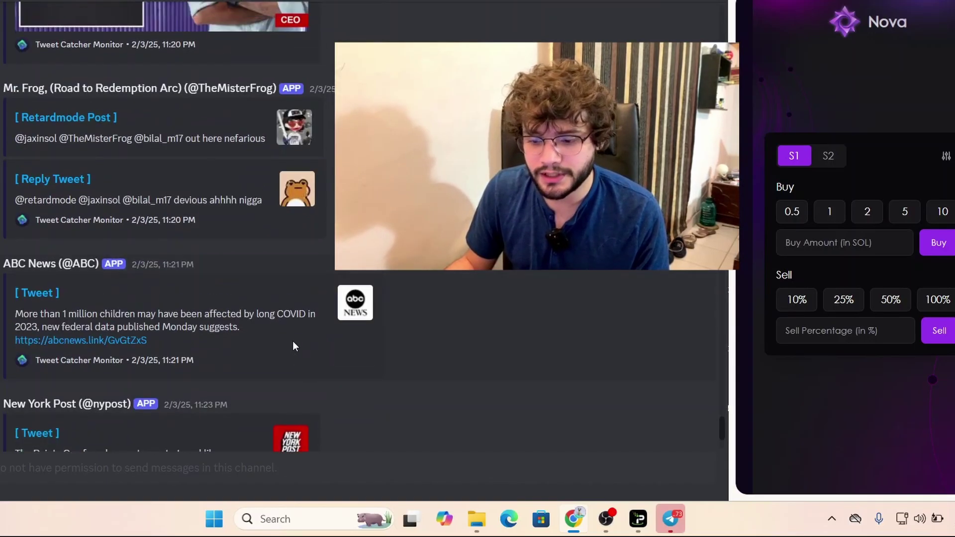
{"action": "scroll", "coordinate": [289, 339], "scroll_direction": "up", "scroll_amount": 10}
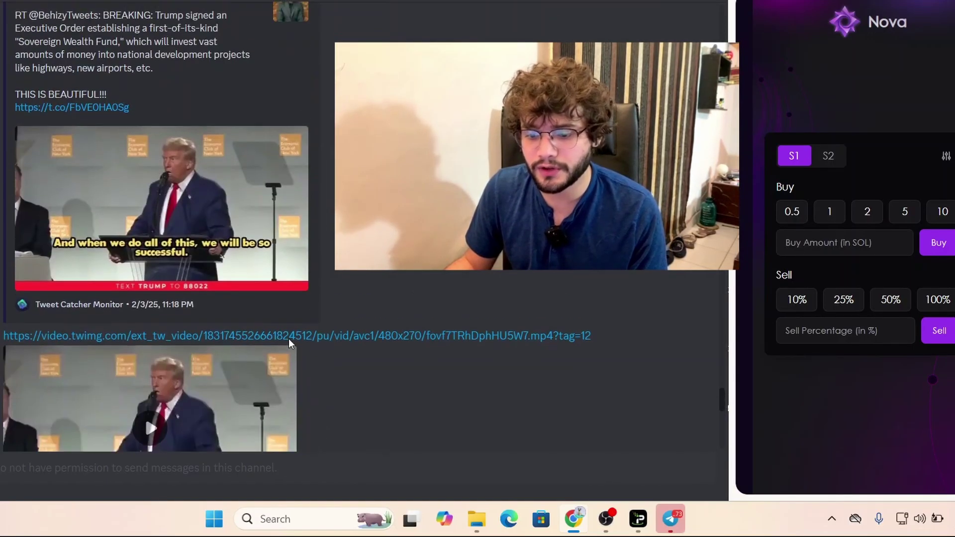
{"action": "scroll", "coordinate": [288, 339], "scroll_direction": "up", "scroll_amount": 15}
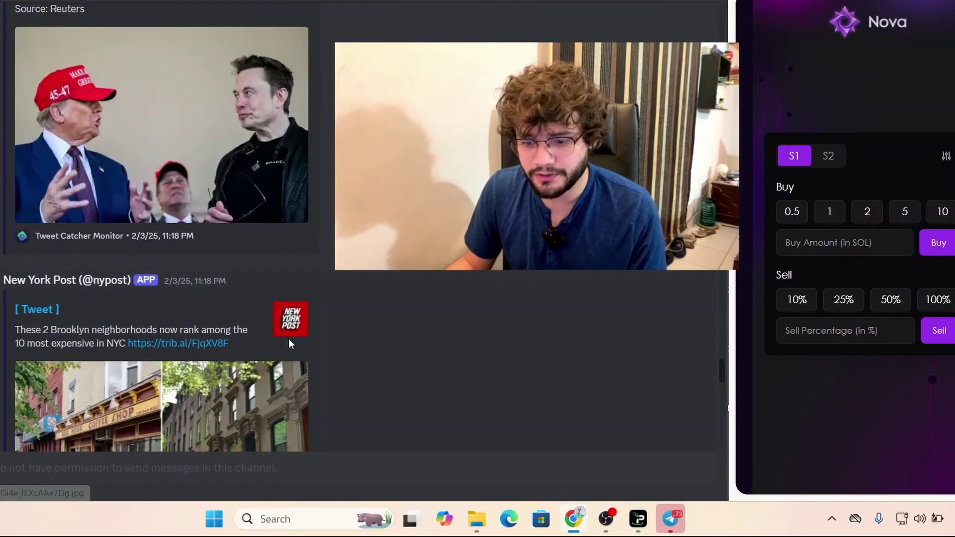
{"action": "scroll", "coordinate": [288, 338], "scroll_direction": "down", "scroll_amount": 20}
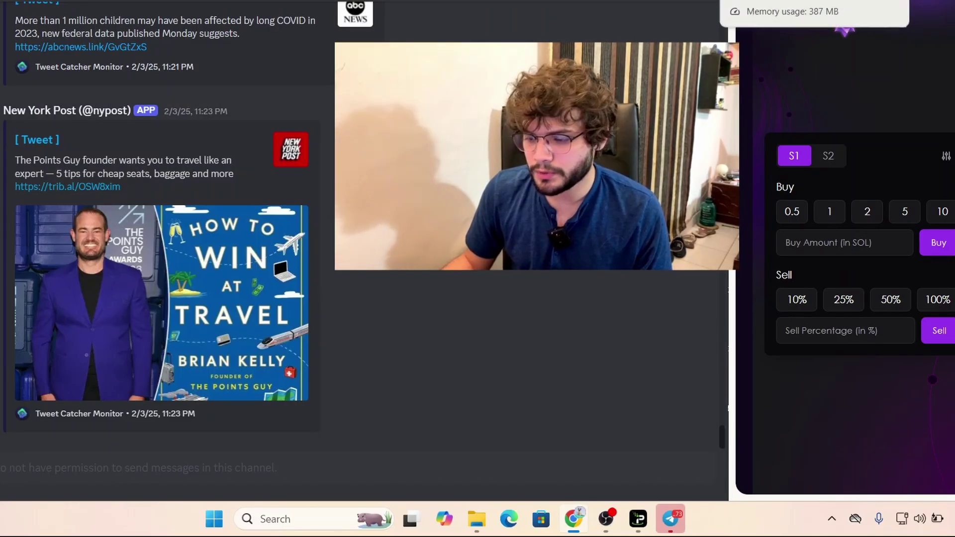
Narrow the Discord window so BullX shows between it and the Nova panel, and view its pinned extensions
{"action": "key", "text": "ctrl+Tab"}
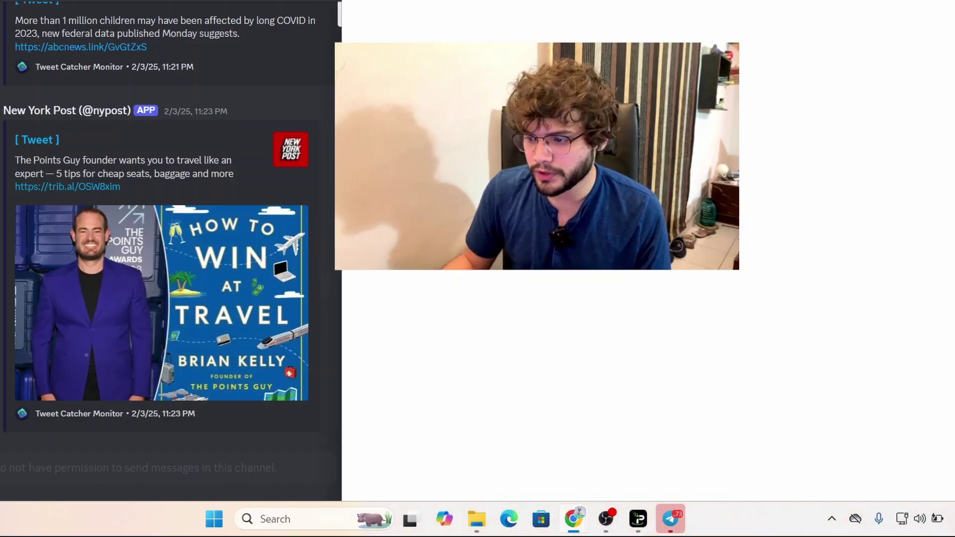
{"action": "left_click_drag", "start_coordinate": [423, 230], "coordinate": [255, 229]}
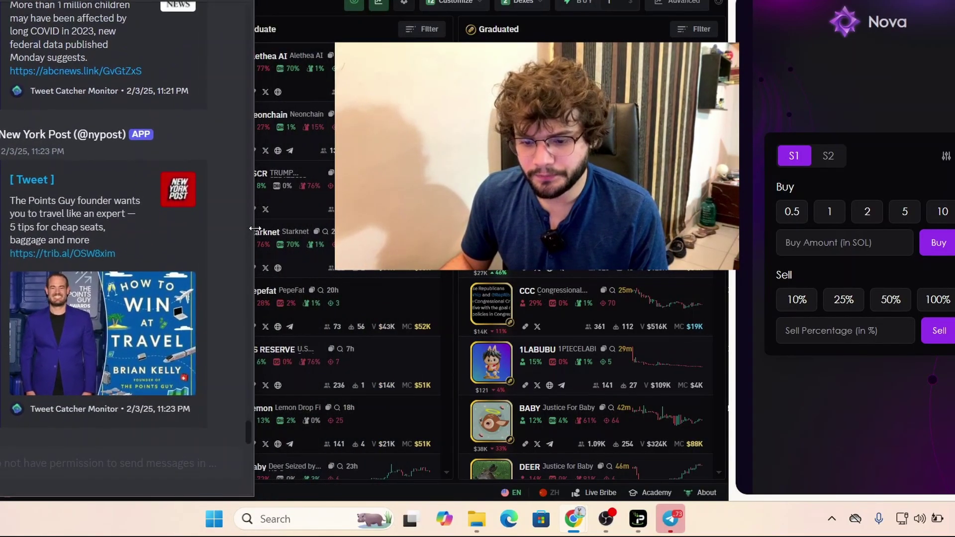
{"action": "mouse_move", "coordinate": [121, 131]}
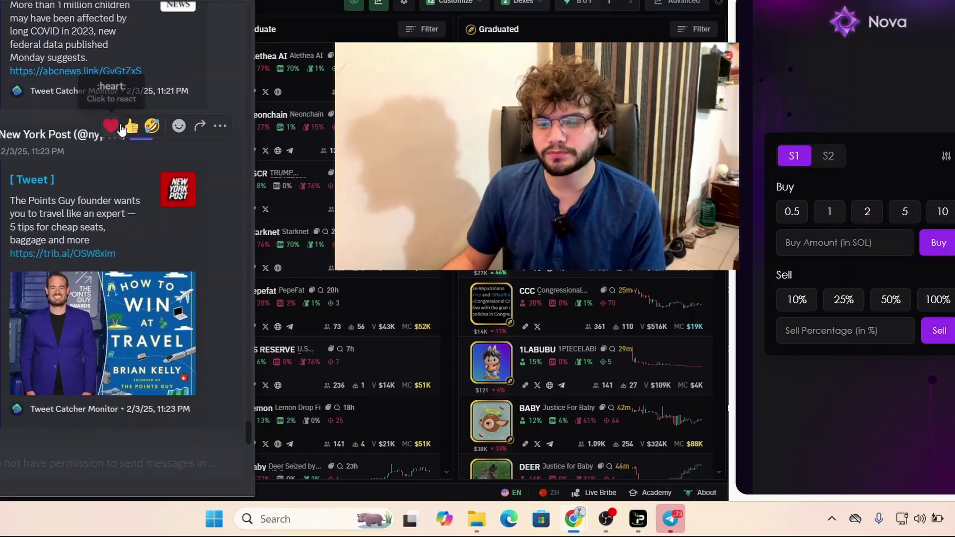
{"action": "left_click", "coordinate": [149, 1]}
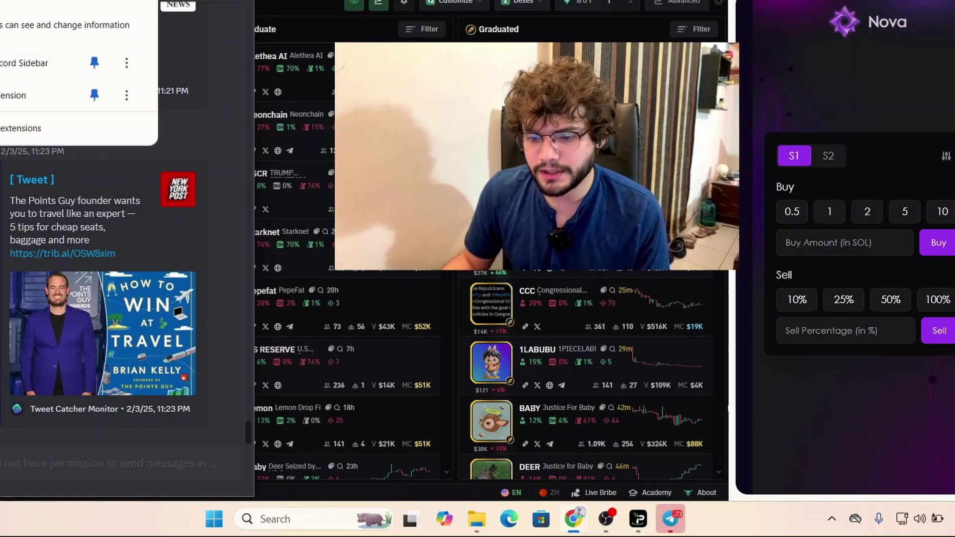
{"action": "key", "text": "Escape"}
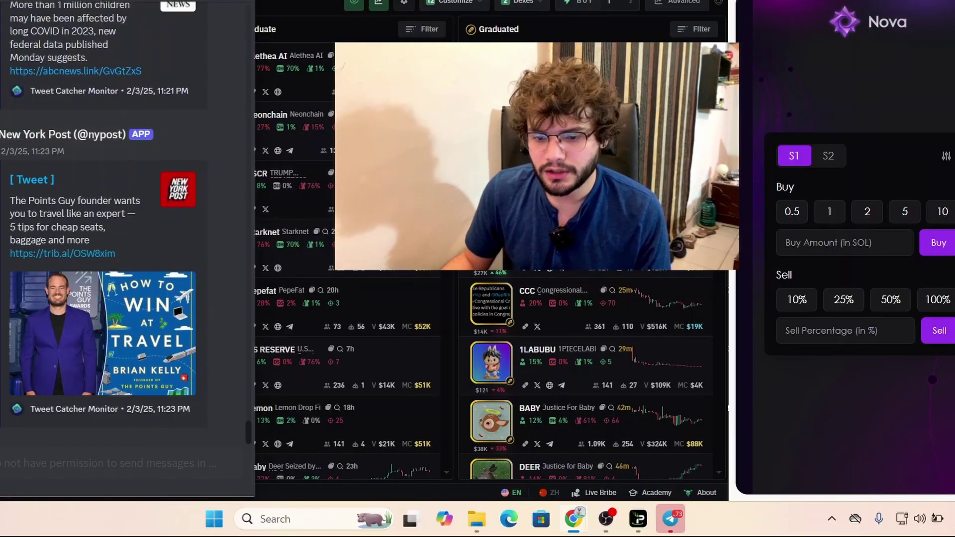
{"action": "mouse_move", "coordinate": [121, 130]}
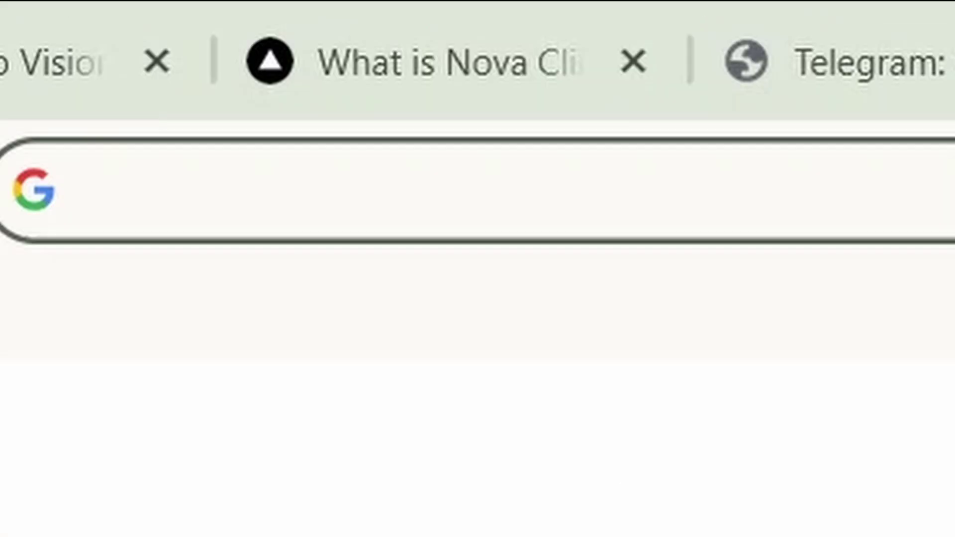
Search the web for "chrome extensions" and go to the Chrome Web Store's Extensions page
{"action": "left_click", "coordinate": [108, 36]}
{"action": "type", "text": "chro"}
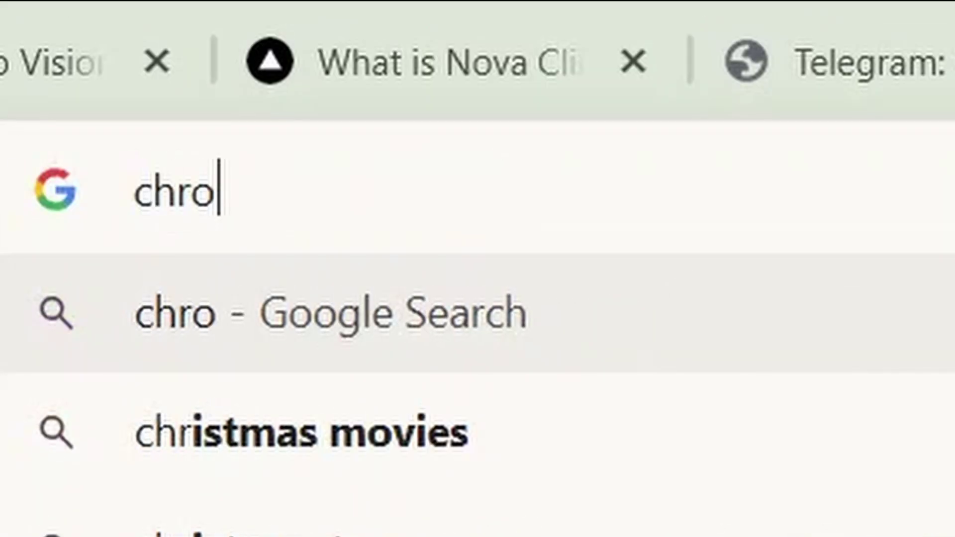
{"action": "type", "text": "me extensions"}
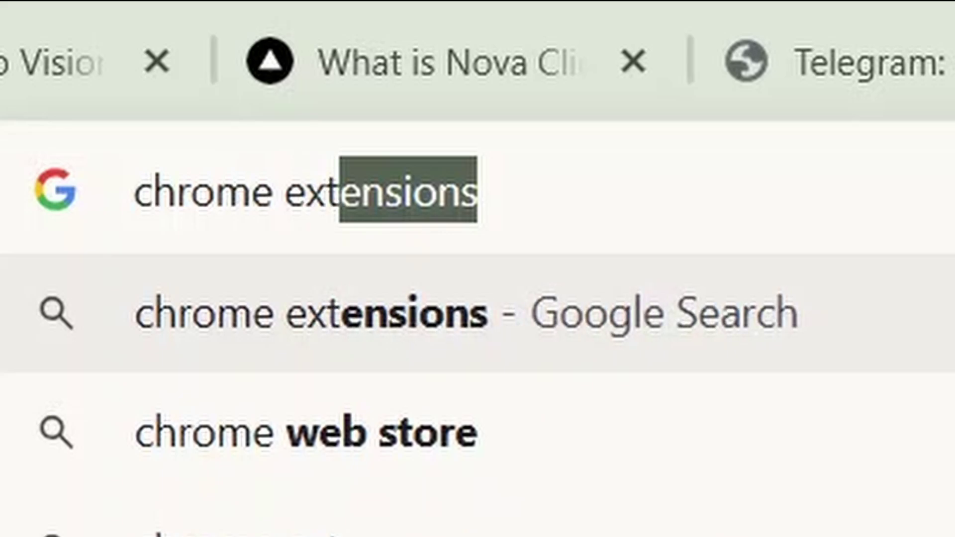
{"action": "key", "text": "Return"}
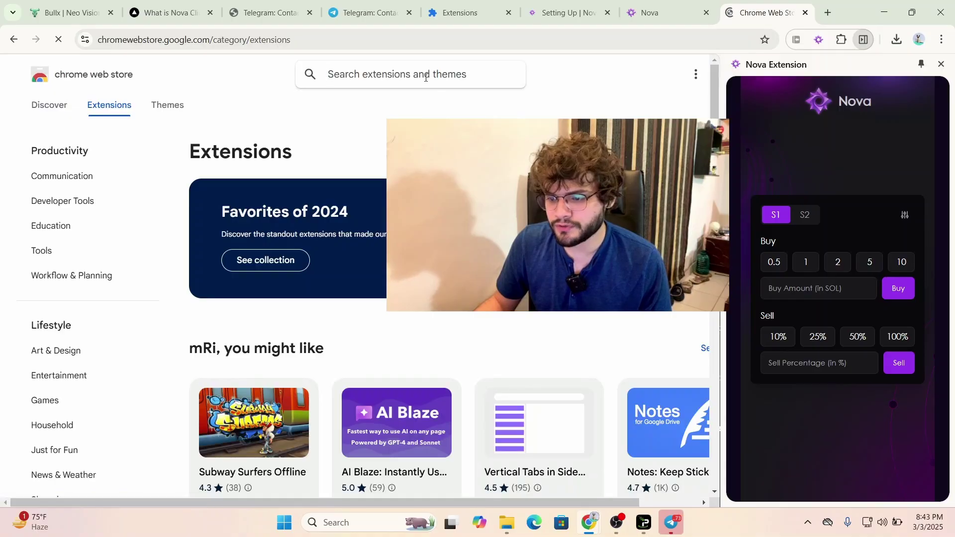
Search the Chrome Web Store for "hide dis" and open the suggested Hide Discord Sidebar extension
{"action": "type", "text": "hude"}
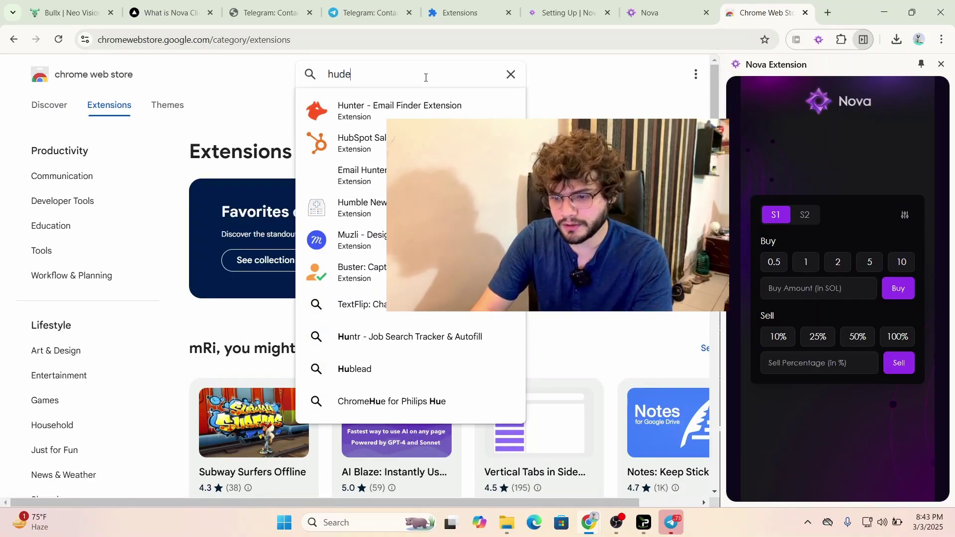
{"action": "key", "text": "BackSpace"}
{"action": "key", "text": "BackSpace"}
{"action": "type", "text": "ide dis"}
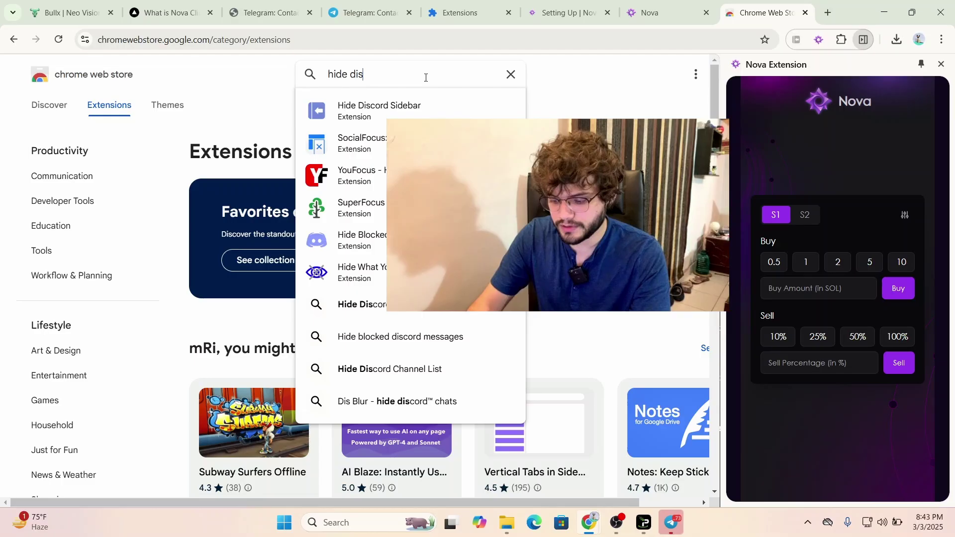
{"action": "key", "text": "Down"}
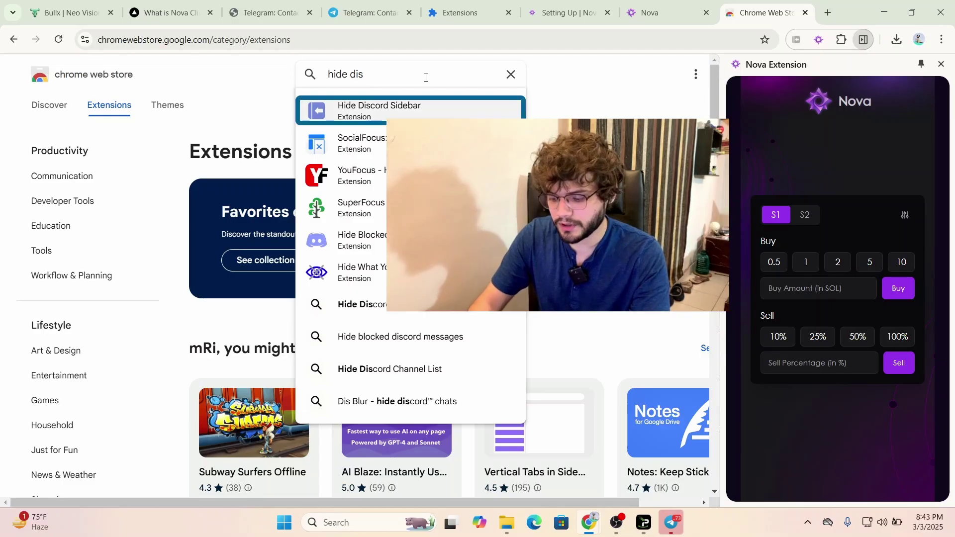
{"action": "key", "text": "Return"}
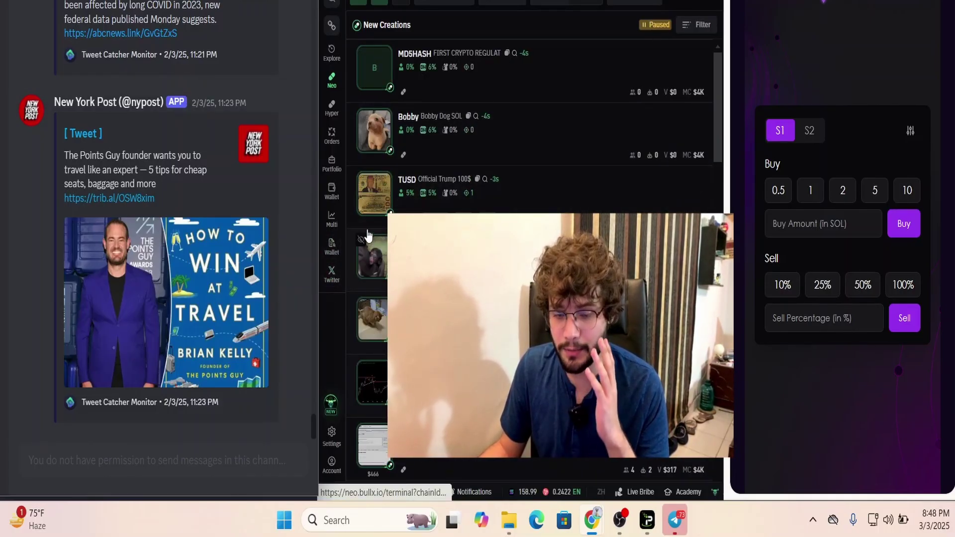
Review the tweet feed in Discord alongside the BullX New Creations list and the Nova trading panel
{"action": "scroll", "coordinate": [186, 231], "scroll_direction": "up", "scroll_amount": 10}
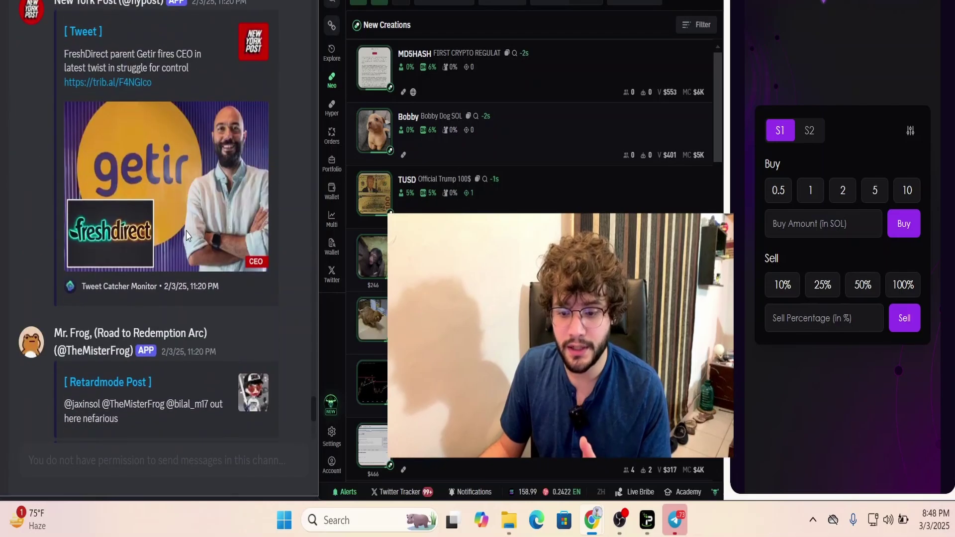
{"action": "scroll", "coordinate": [187, 234], "scroll_direction": "down", "scroll_amount": 15}
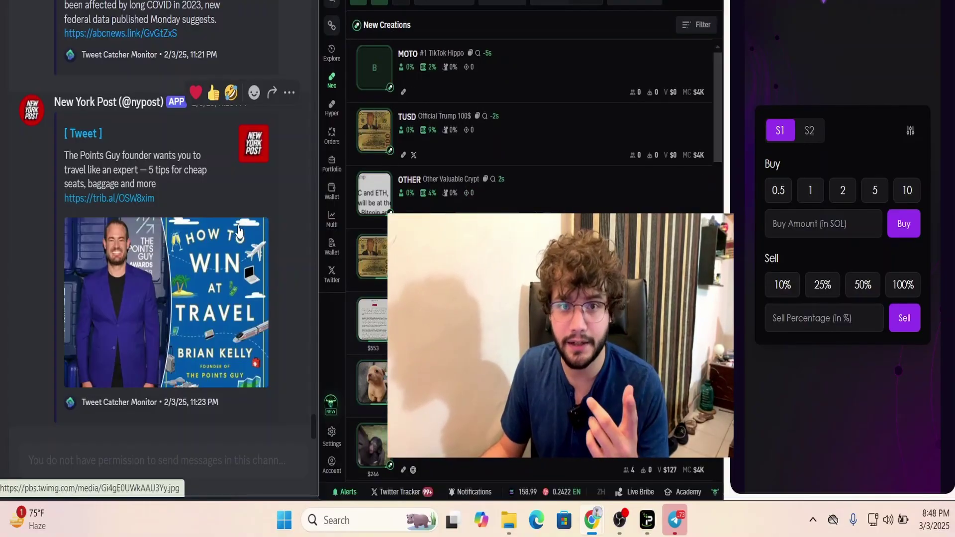
{"action": "scroll", "coordinate": [239, 220], "scroll_direction": "up", "scroll_amount": 5}
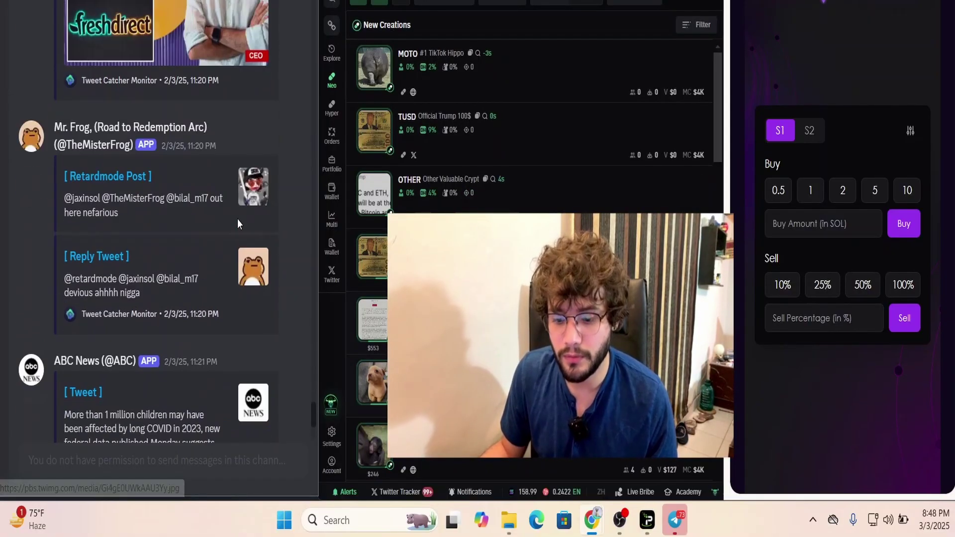
{"action": "scroll", "coordinate": [237, 217], "scroll_direction": "down", "scroll_amount": 5}
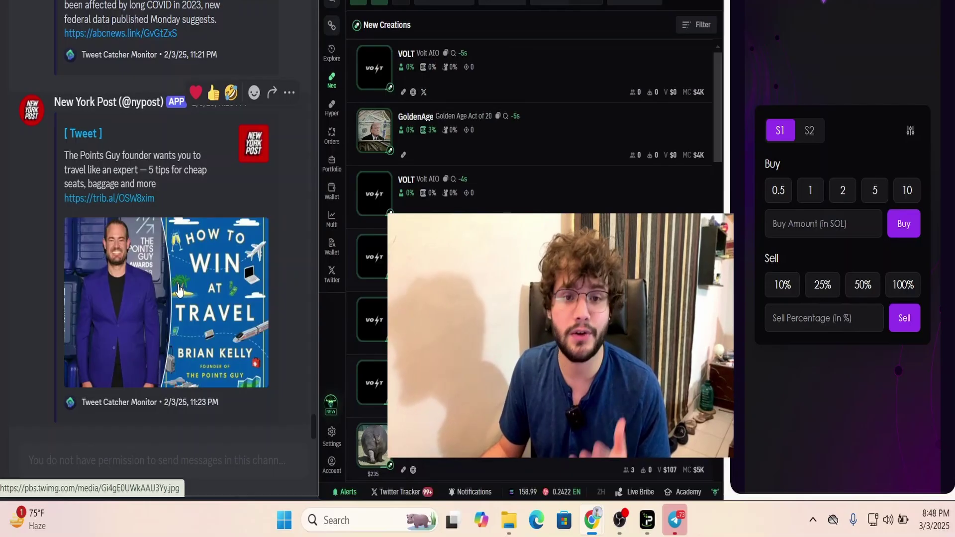
Open the XFORCE token's trading page from the New Creations list on BullX
{"action": "mouse_move", "coordinate": [558, 70]}
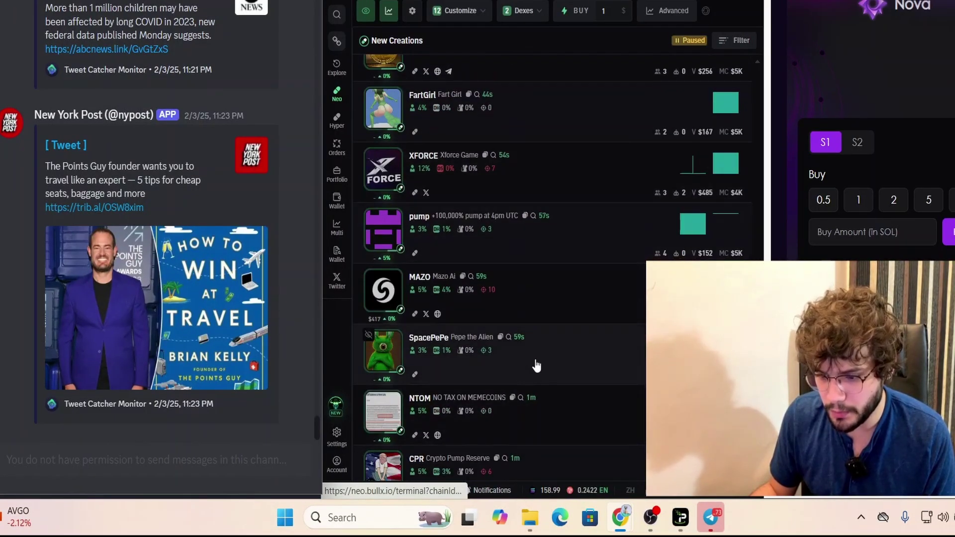
{"action": "left_click", "coordinate": [560, 175]}
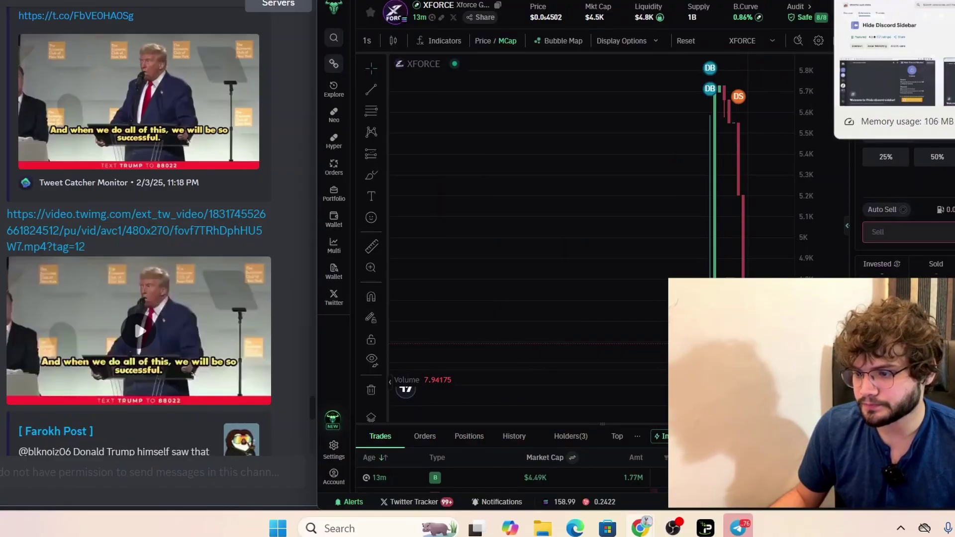
{"action": "left_click", "coordinate": [875, 1]}
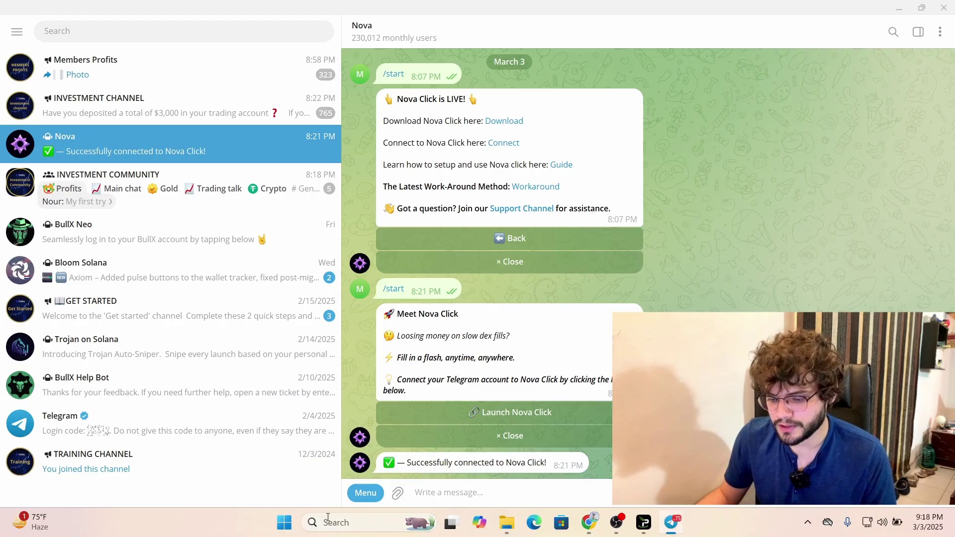
Restart the Nova bot in its Telegram chat and open the fee settings
{"action": "left_click", "coordinate": [366, 492]}
{"action": "left_click", "coordinate": [393, 375]}
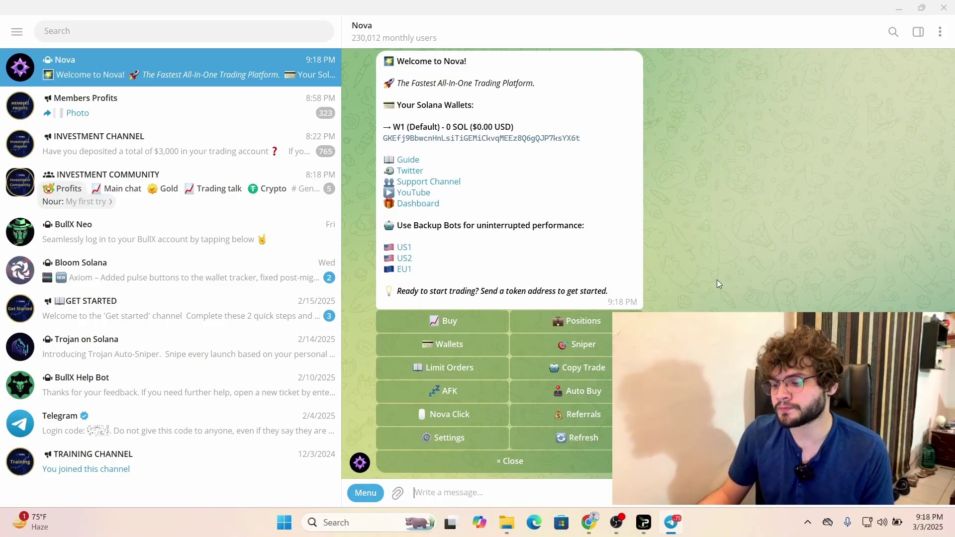
{"action": "left_click", "coordinate": [449, 444]}
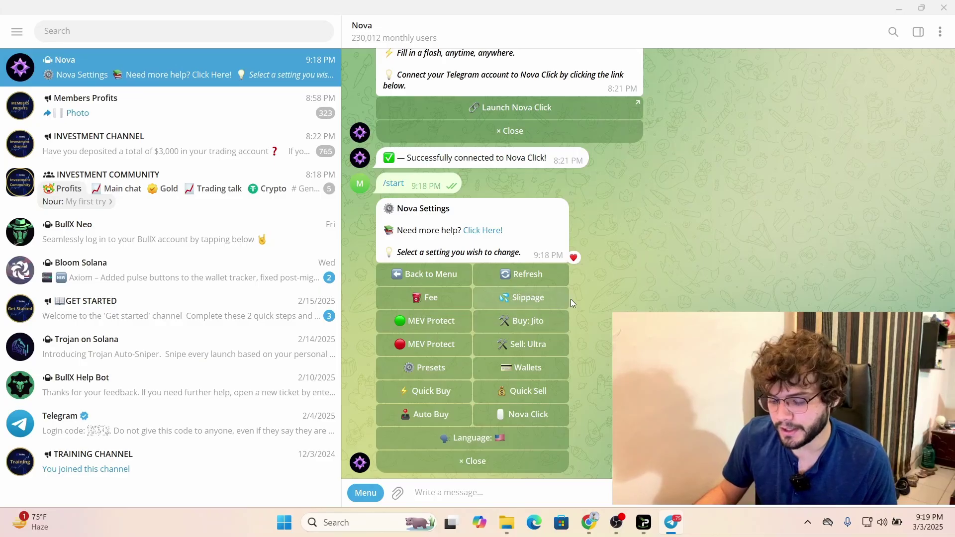
{"action": "left_click", "coordinate": [439, 301]}
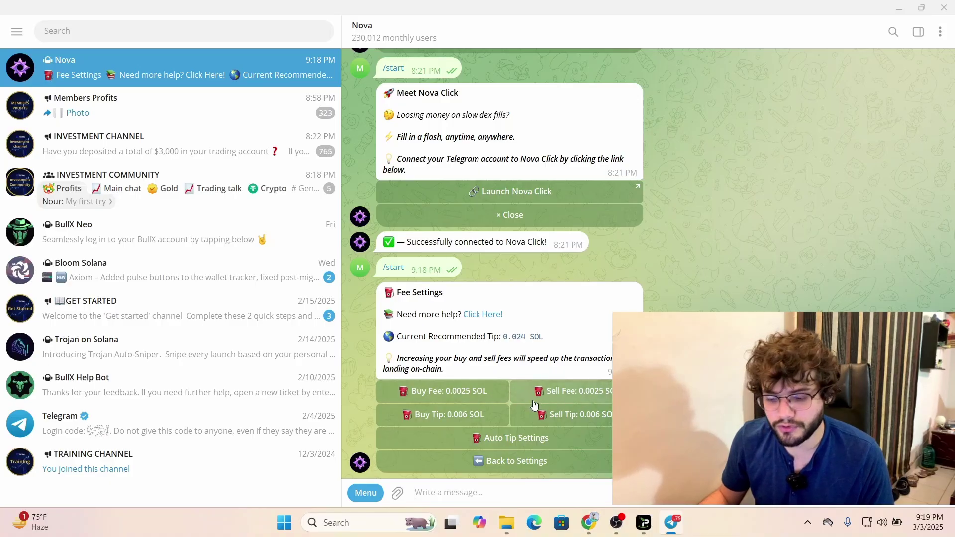
Set both the buy tip and the sell tip to 0.0025 SOL in Nova's fee settings
{"action": "left_click", "coordinate": [454, 416]}
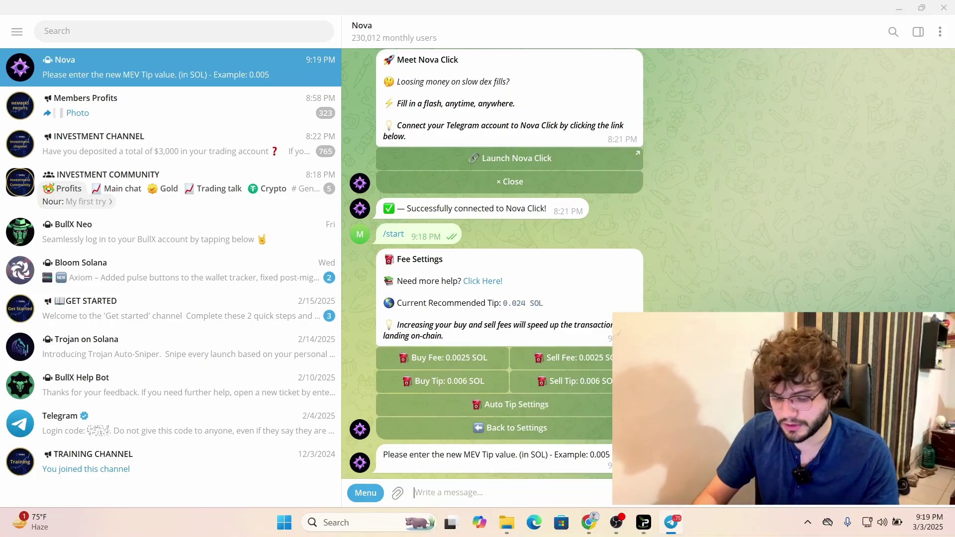
{"action": "type", "text": "0."}
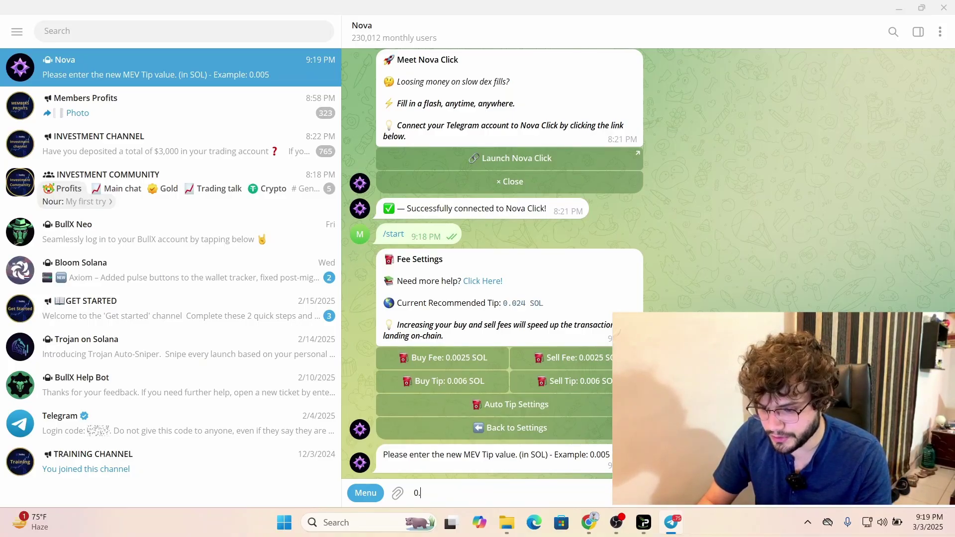
{"action": "type", "text": "0025"}
{"action": "key", "text": "Return"}
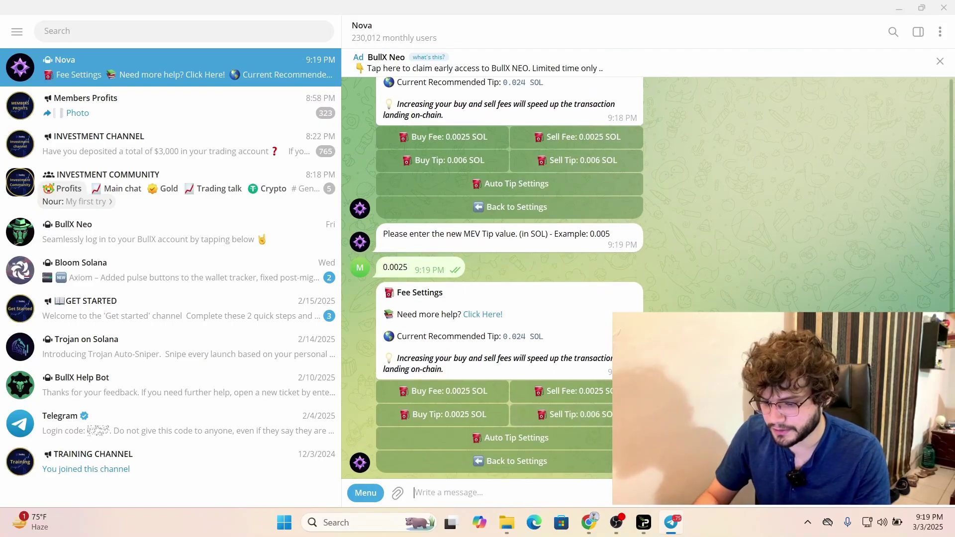
{"action": "type", "text": "0.00"}
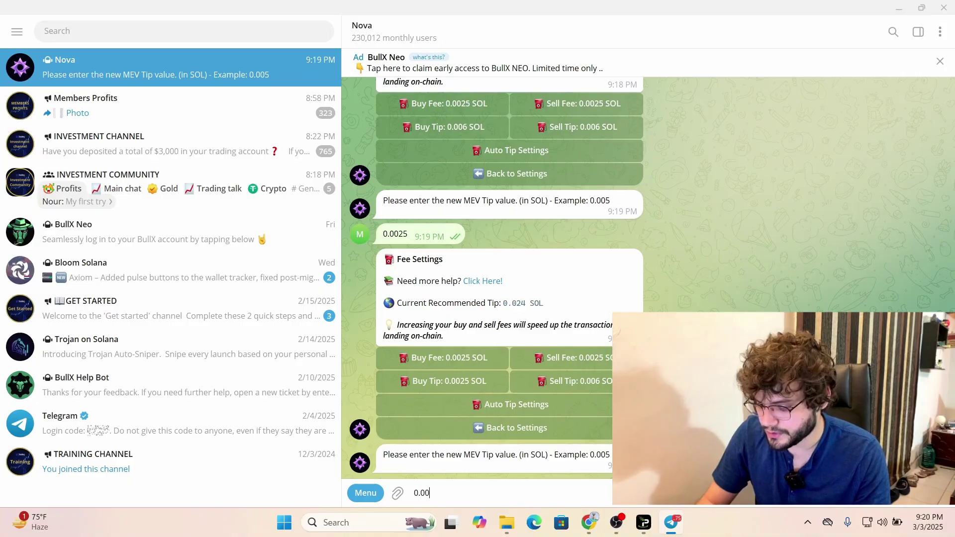
{"action": "type", "text": "25"}
{"action": "key", "text": "Return"}
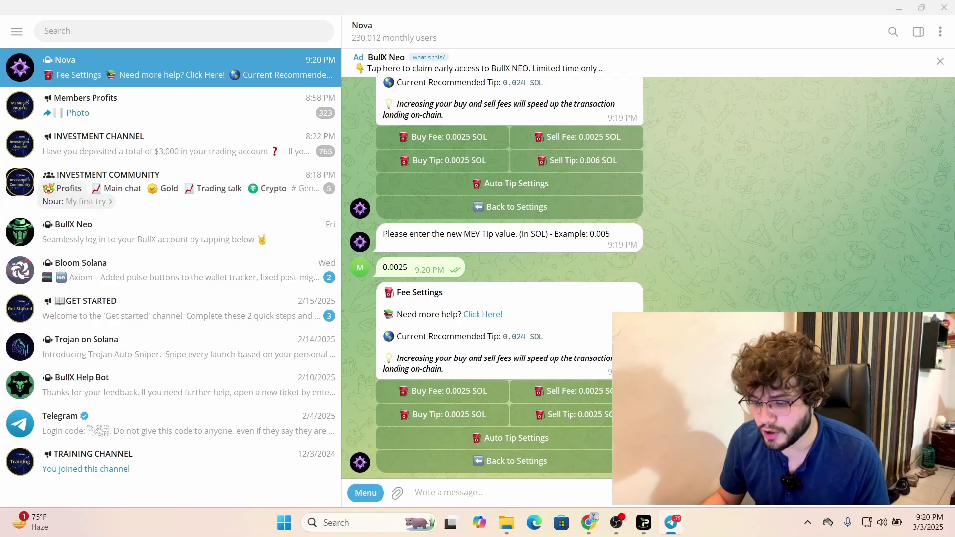
Set the buy slippage to 20% in Nova's slippage settings
{"action": "left_click", "coordinate": [512, 465]}
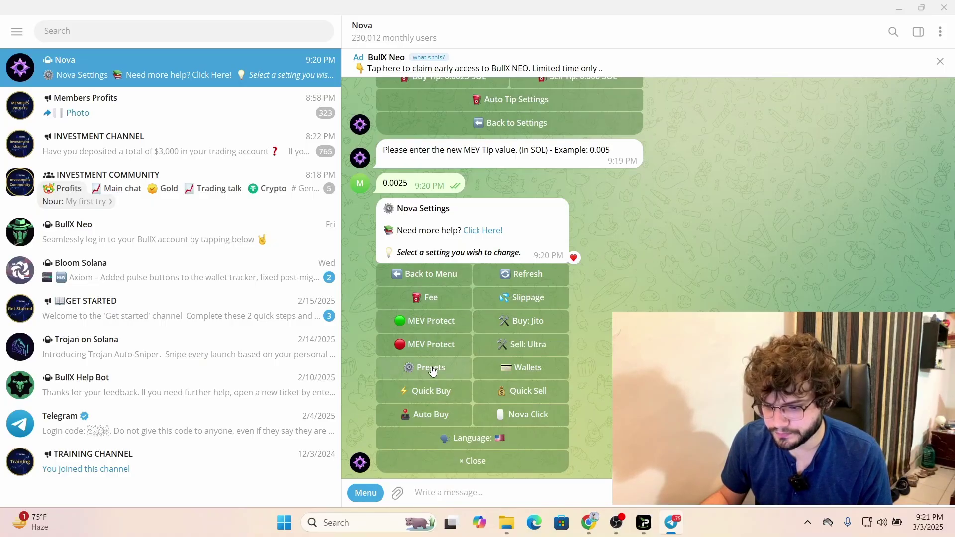
{"action": "left_click", "coordinate": [537, 300]}
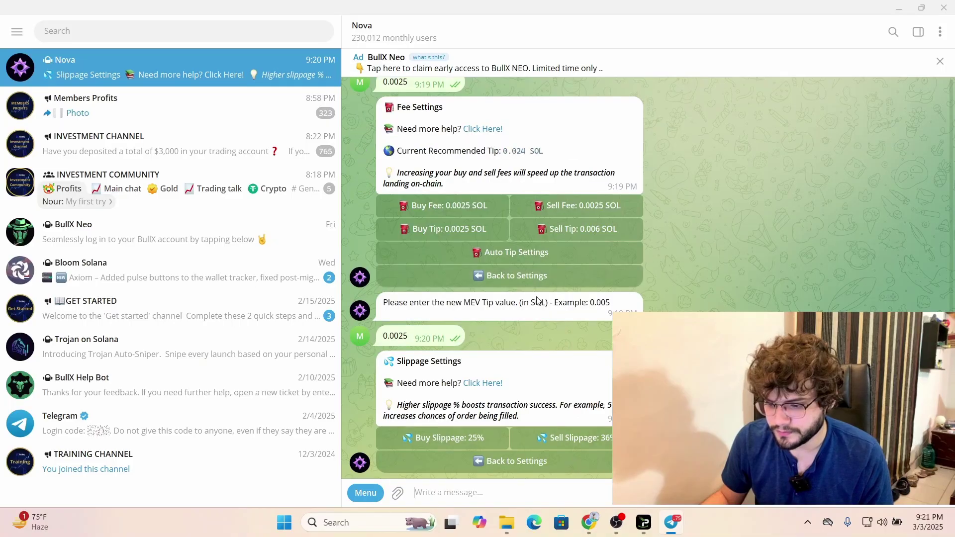
{"action": "left_click", "coordinate": [457, 439]}
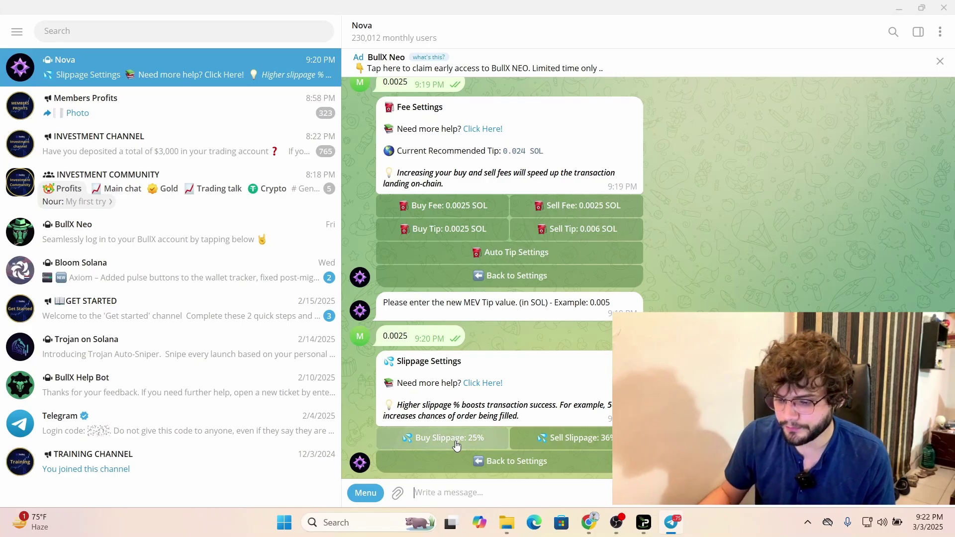
{"action": "type", "text": "20"}
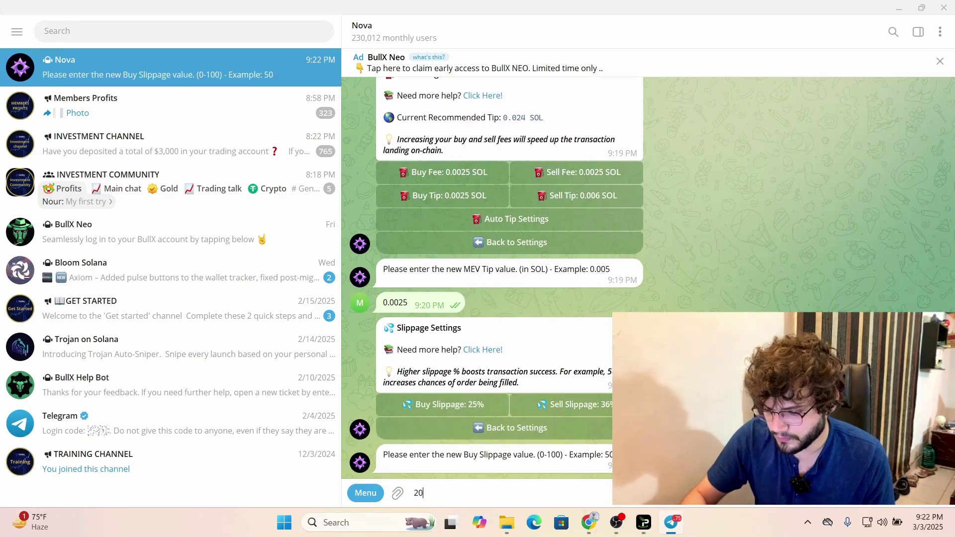
{"action": "key", "text": "Return"}
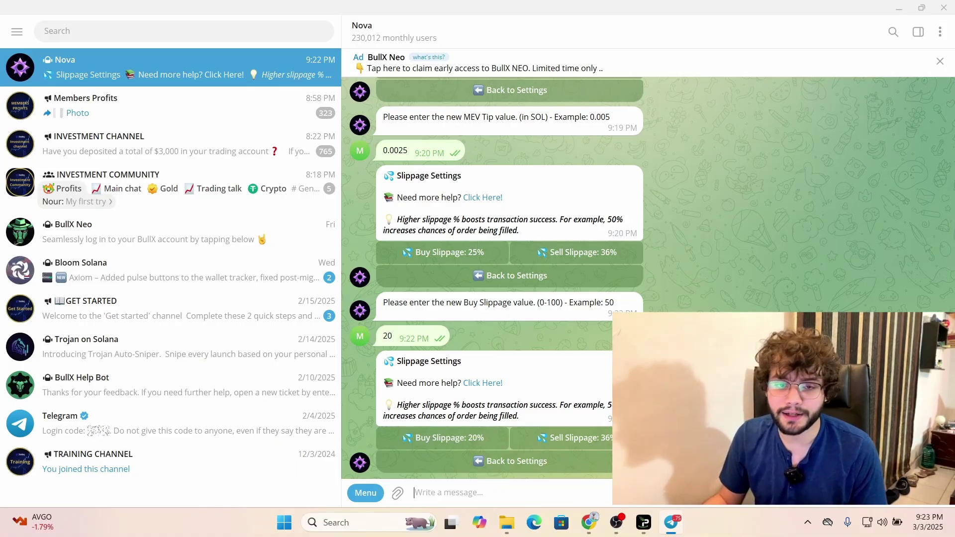
Switch the buy mode from Jito to Ultra by turning off buy MEV protection, and check the buy tip in the fee settings
{"action": "left_click", "coordinate": [498, 461]}
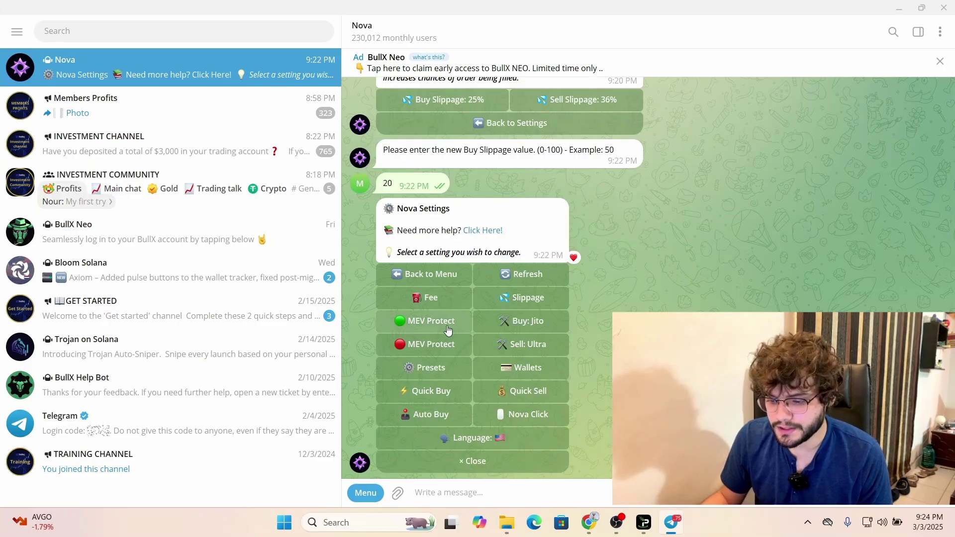
{"action": "left_click", "coordinate": [416, 326]}
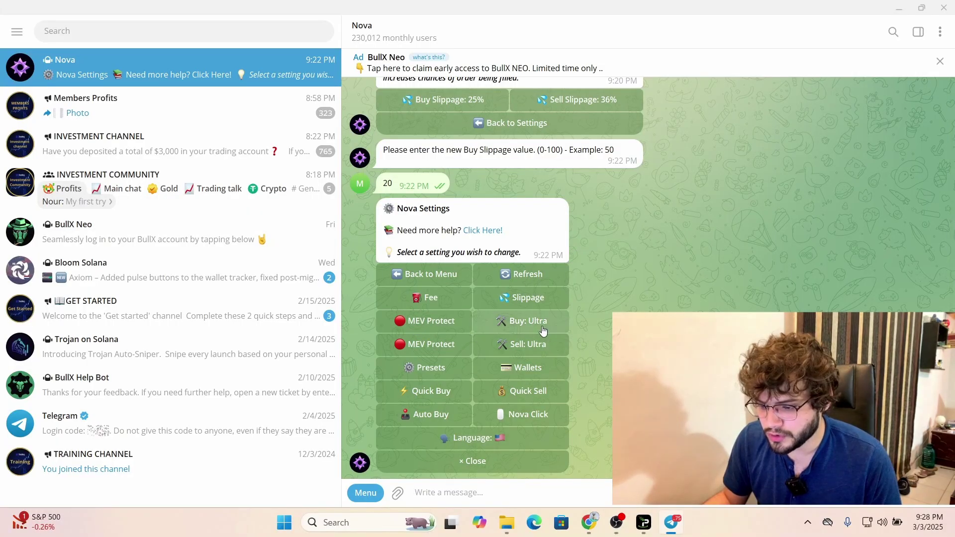
{"action": "double_click", "coordinate": [556, 339]}
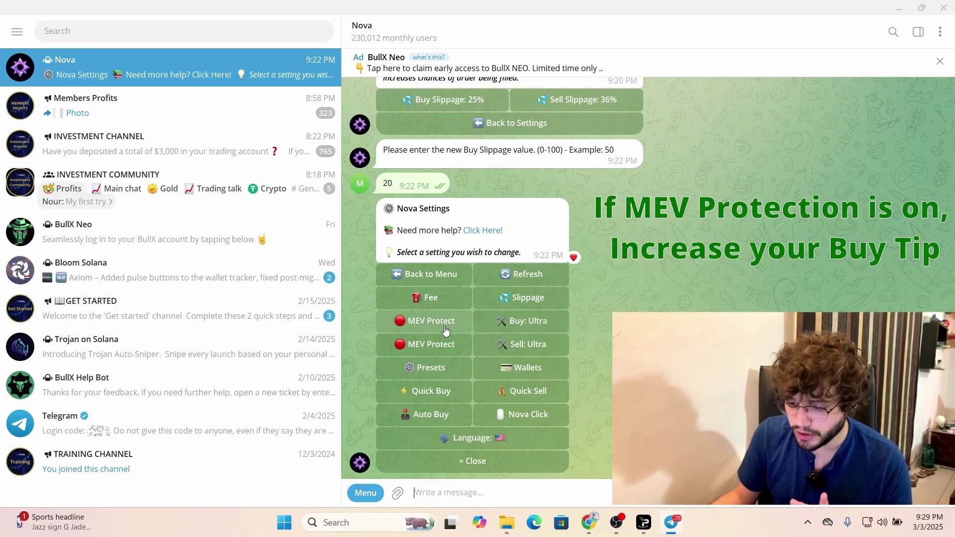
{"action": "left_click", "coordinate": [440, 301]}
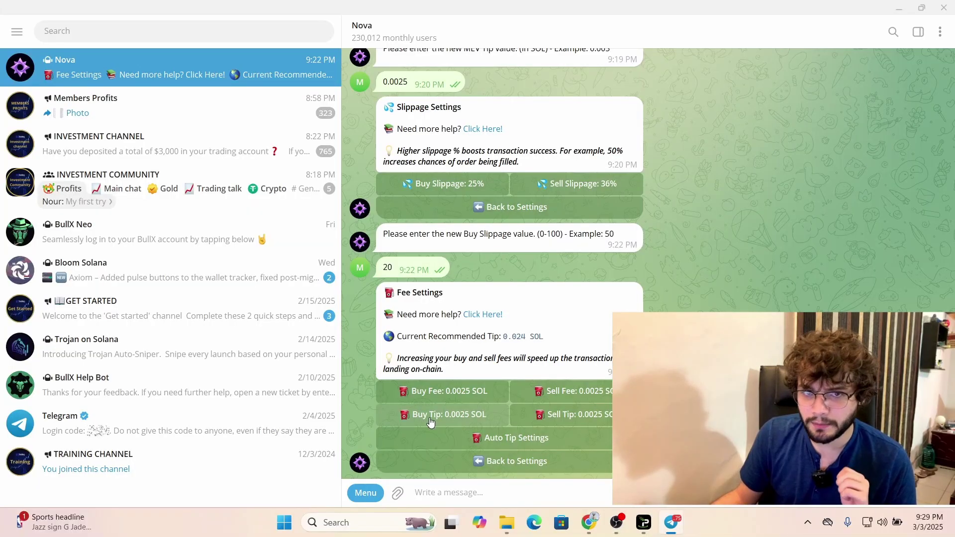
{"action": "left_click", "coordinate": [512, 461]}
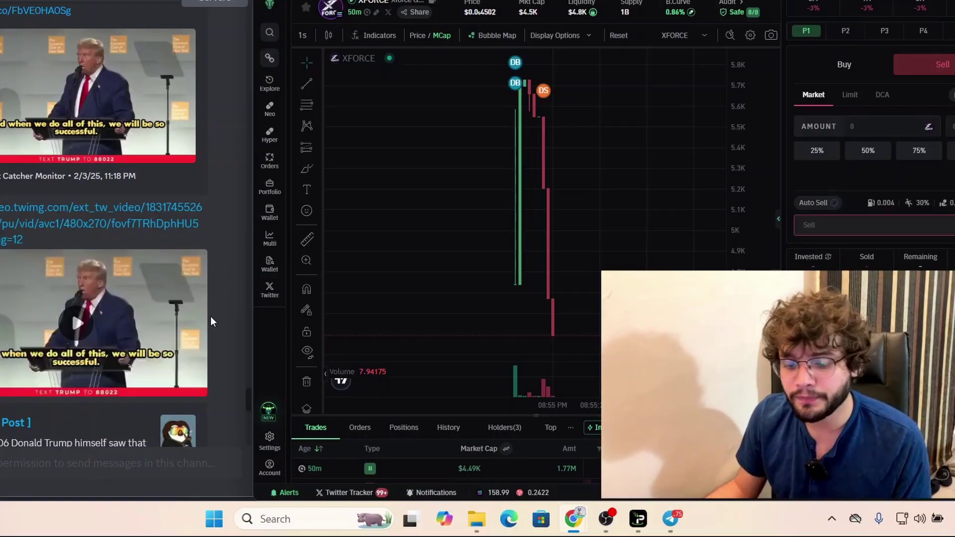
Review recent posts in the Discord tweet feed beside the XFORCE chart on BullX
{"action": "scroll", "coordinate": [226, 337], "scroll_direction": "down", "scroll_amount": 10}
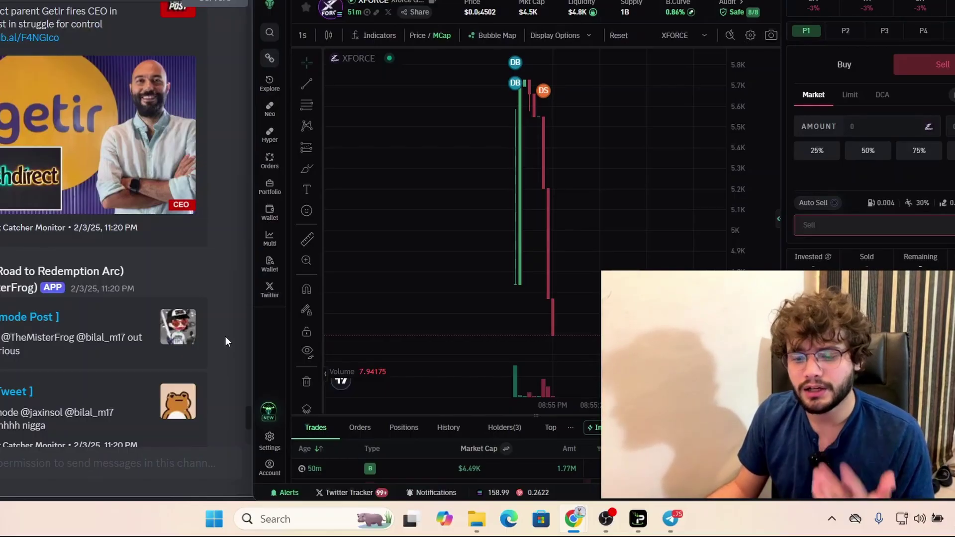
{"action": "scroll", "coordinate": [225, 336], "scroll_direction": "up", "scroll_amount": 15}
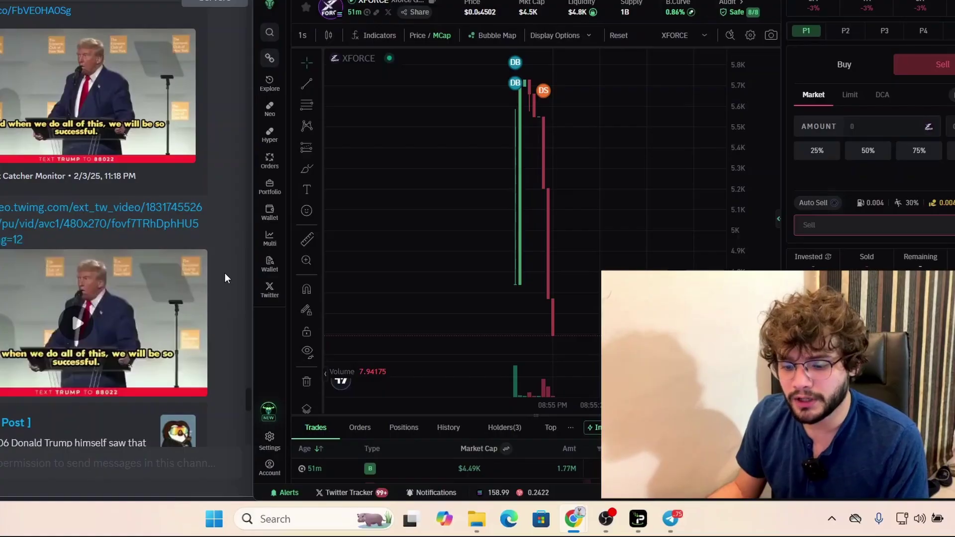
{"action": "scroll", "coordinate": [222, 343], "scroll_direction": "up", "scroll_amount": 5}
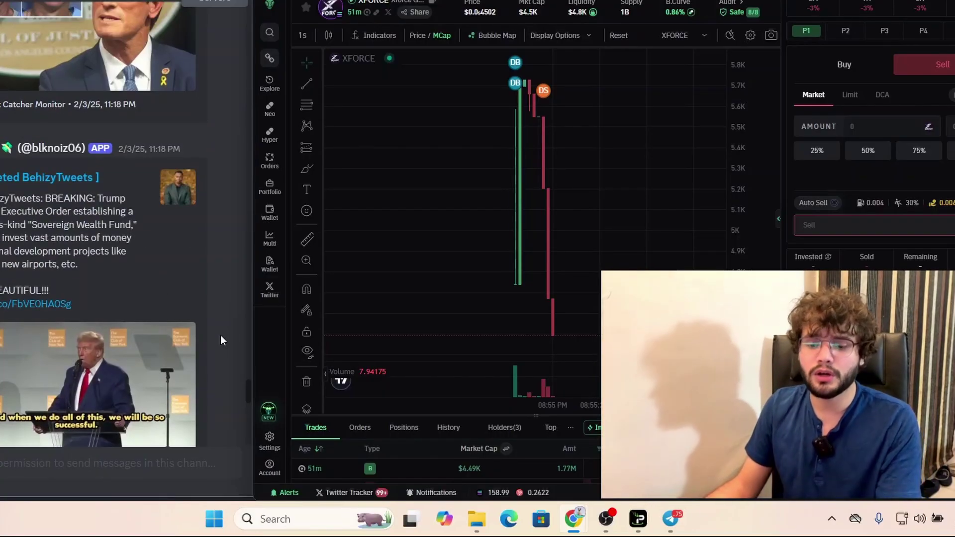
{"action": "scroll", "coordinate": [220, 335], "scroll_direction": "up", "scroll_amount": 3}
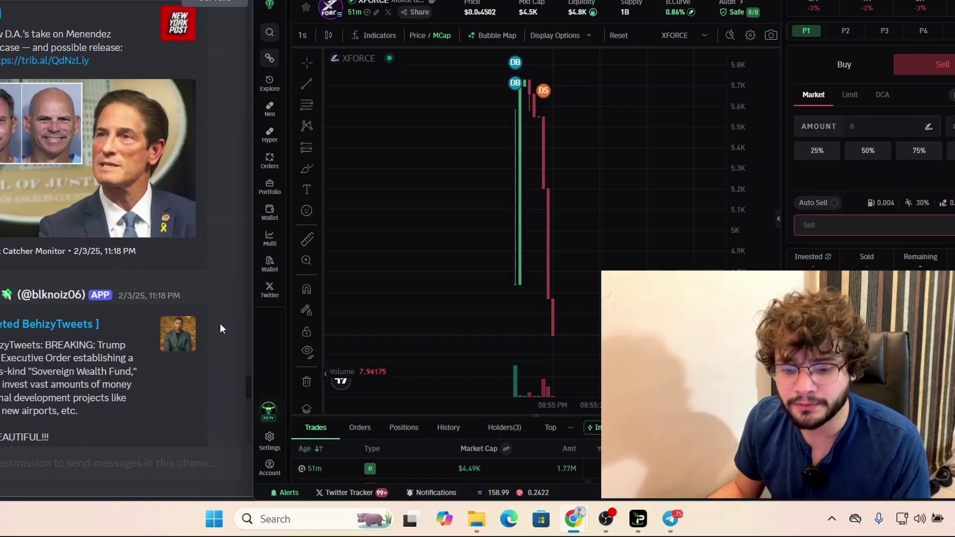